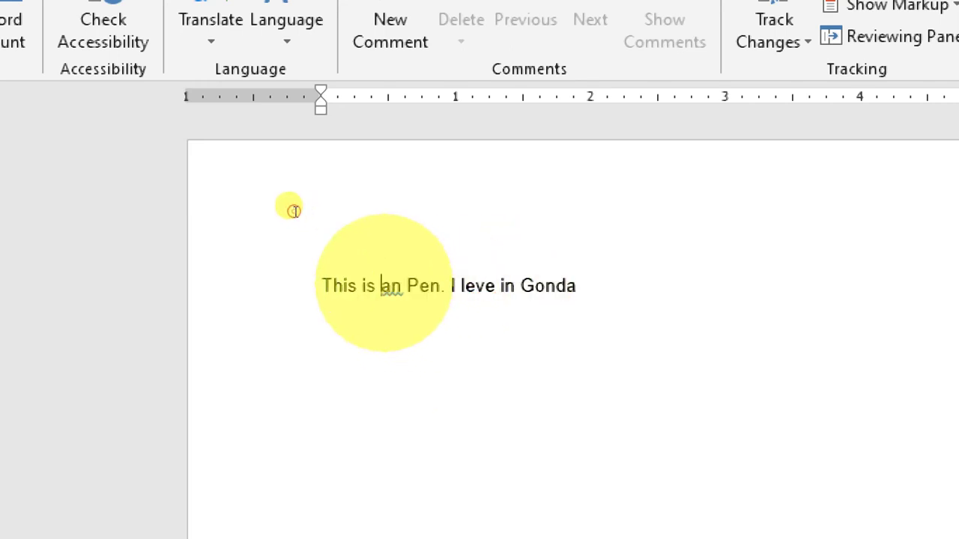
{"action": "key", "text": "shift+F10"}
{"action": "key", "text": "Down"}
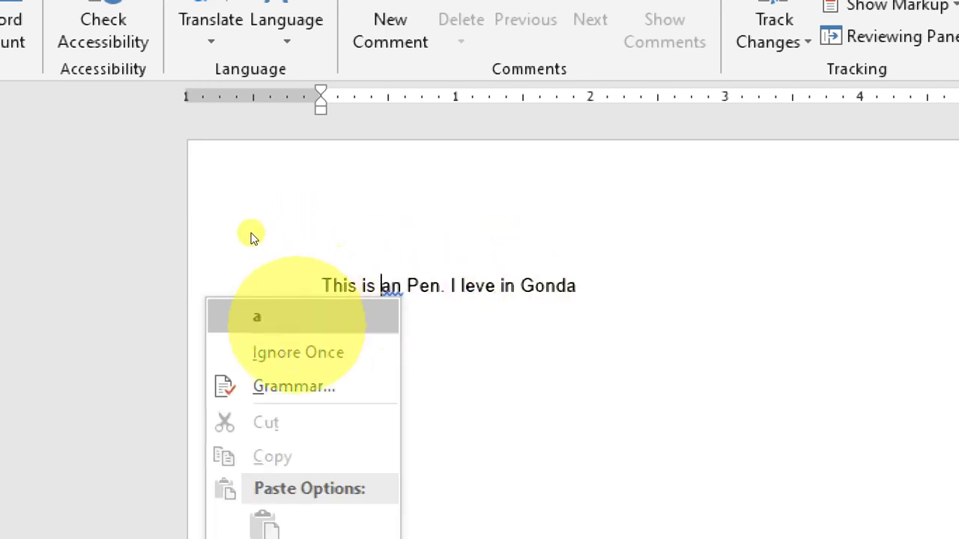
{"action": "key", "text": "Down"}
{"action": "key", "text": "Down"}
{"action": "key", "text": "Up"}
{"action": "key", "text": "Up"}
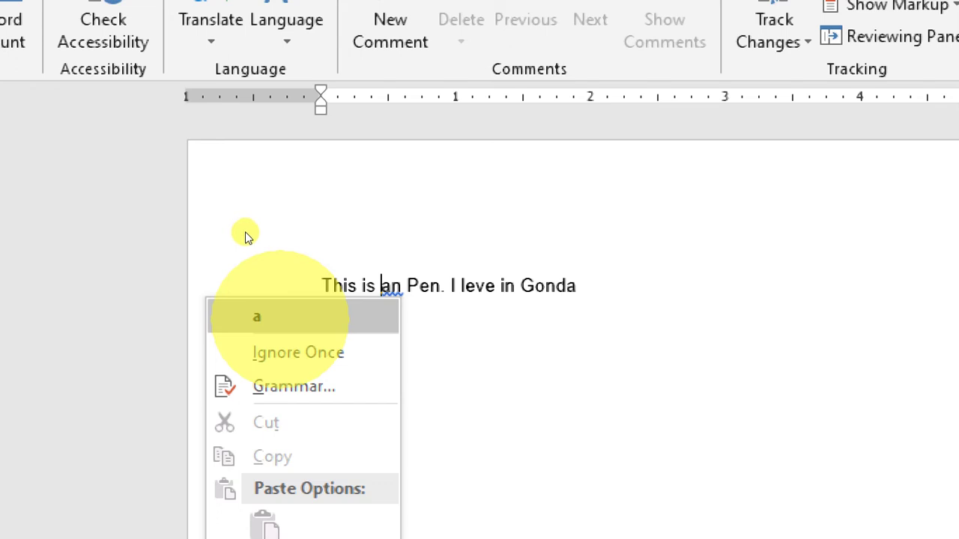
{"action": "key", "text": "Down"}
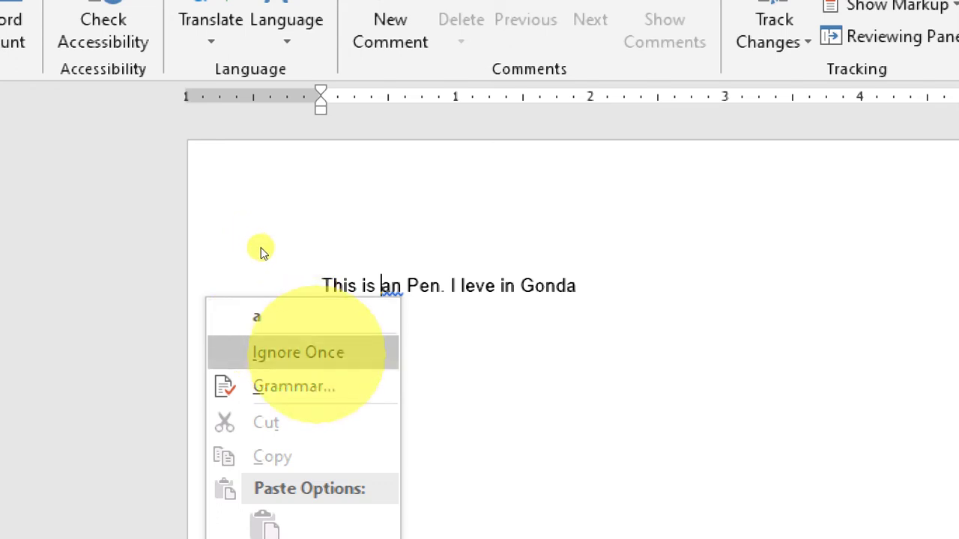
{"action": "key", "text": "Up"}
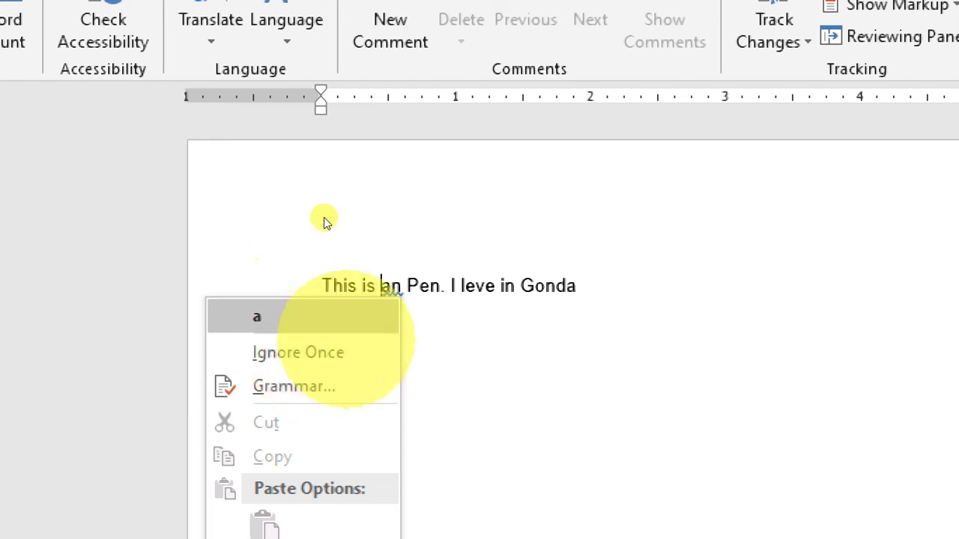
{"action": "key", "text": "Escape"}
{"action": "key", "text": "End"}
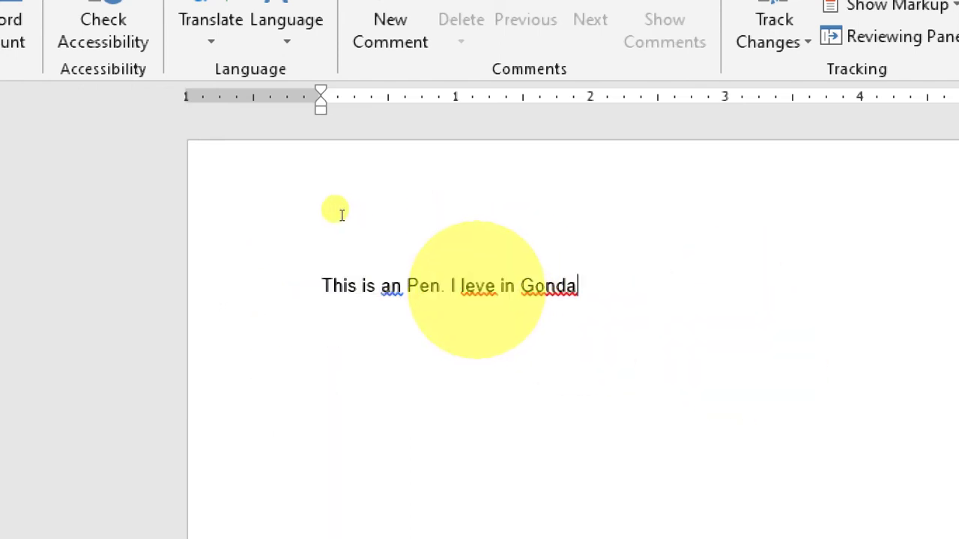
{"action": "key", "text": "shift+F10"}
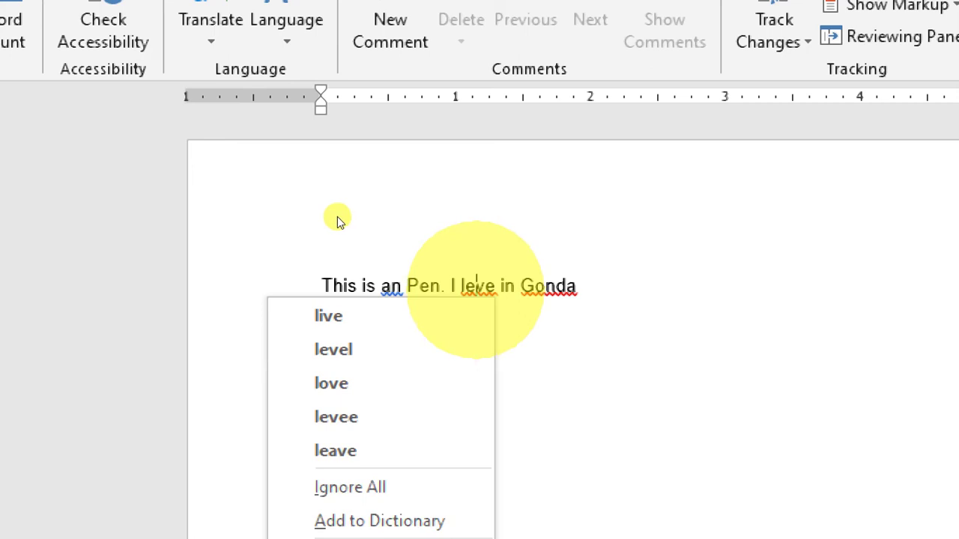
{"action": "key", "text": "Down"}
{"action": "key", "text": "Down"}
{"action": "key", "text": "Down"}
{"action": "key", "text": "Down"}
{"action": "key", "text": "Down"}
{"action": "key", "text": "Up"}
{"action": "key", "text": "Up"}
{"action": "key", "text": "Up"}
{"action": "key", "text": "Up"}
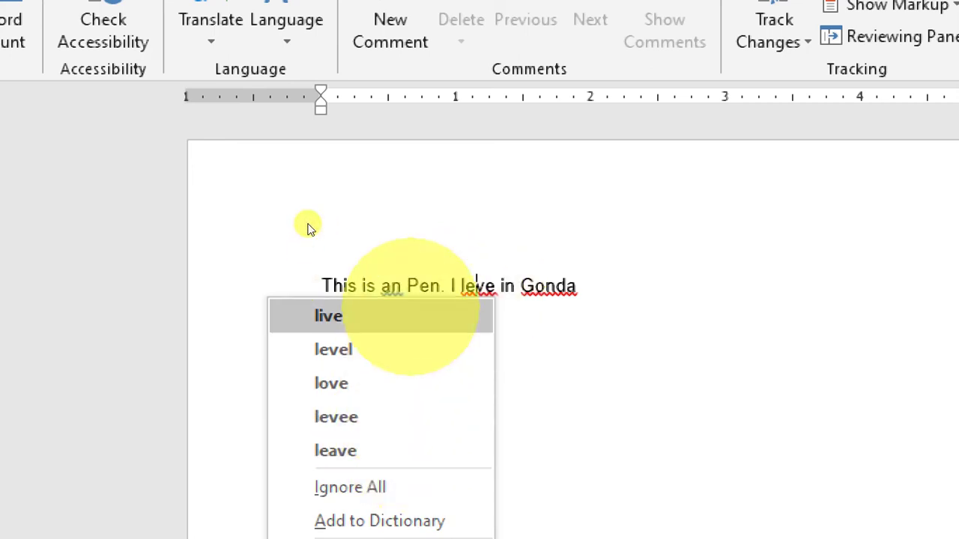
{"action": "key", "text": "Down"}
{"action": "key", "text": "Down"}
{"action": "key", "text": "Down"}
{"action": "key", "text": "Down"}
{"action": "key", "text": "Down"}
{"action": "key", "text": "Down"}
{"action": "key", "text": "Up"}
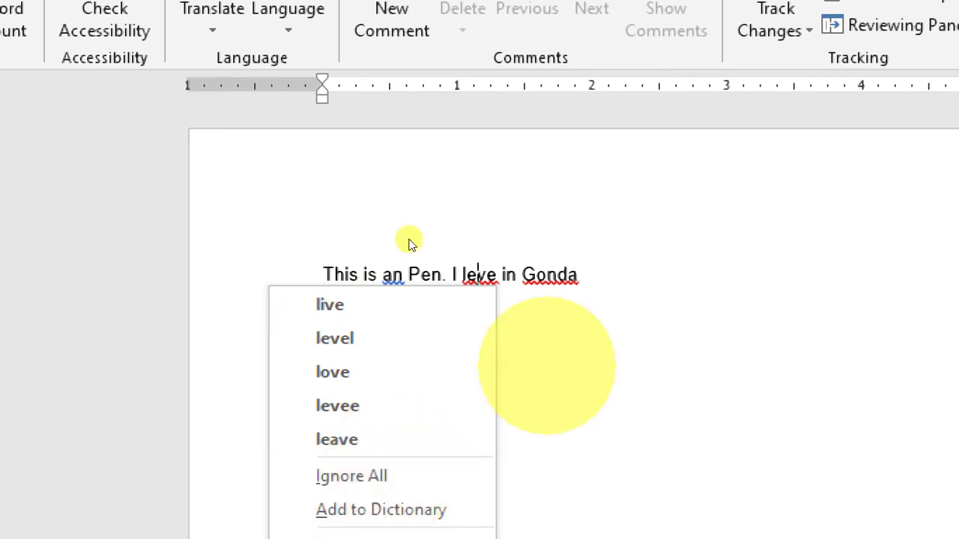
{"action": "key", "text": "Escape"}
{"action": "key", "text": "End"}
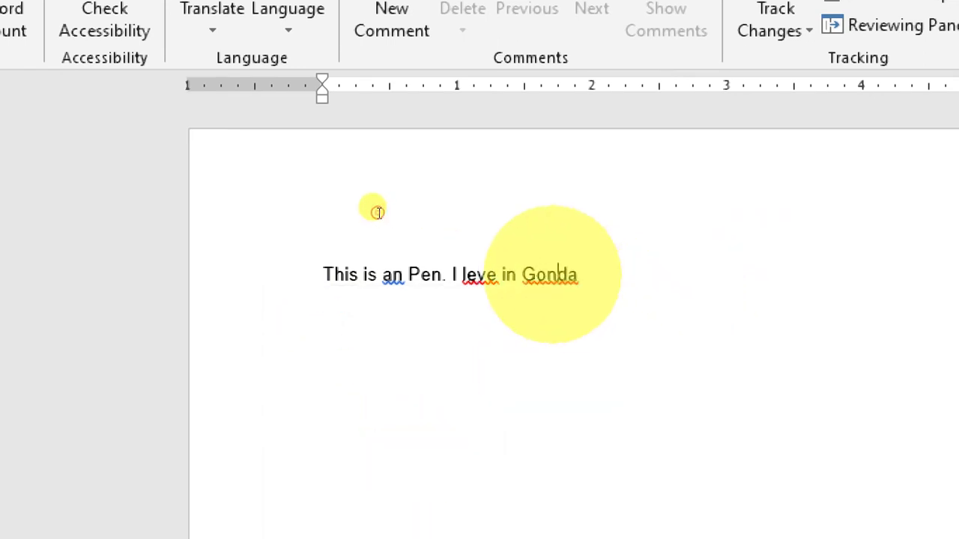
{"action": "key", "text": "shift+F10"}
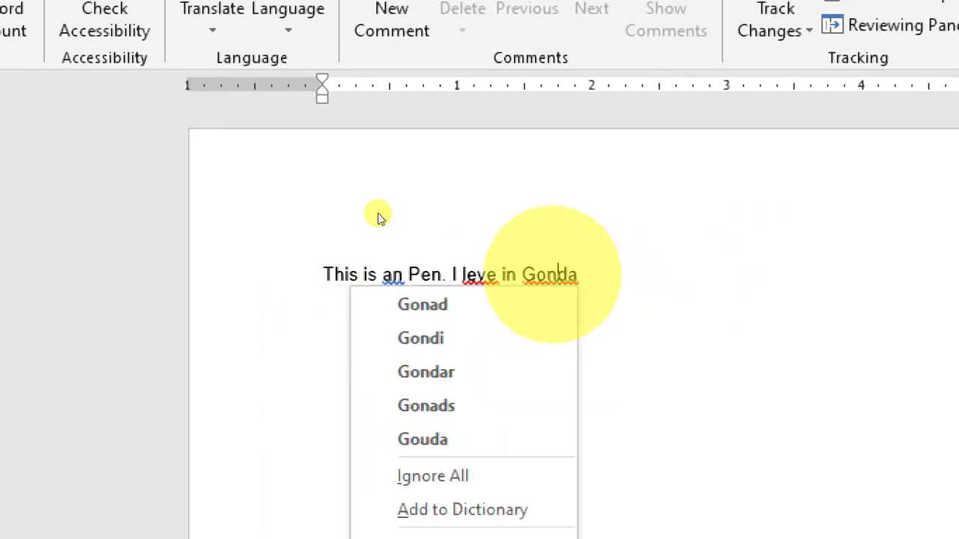
{"action": "key", "text": "Down"}
{"action": "key", "text": "Down"}
{"action": "key", "text": "Down"}
{"action": "key", "text": "Down"}
{"action": "key", "text": "Down"}
{"action": "key", "text": "Up"}
{"action": "key", "text": "Up"}
{"action": "key", "text": "Up"}
{"action": "key", "text": "Up"}
{"action": "key", "text": "Down"}
{"action": "key", "text": "Down"}
{"action": "key", "text": "Down"}
{"action": "key", "text": "Down"}
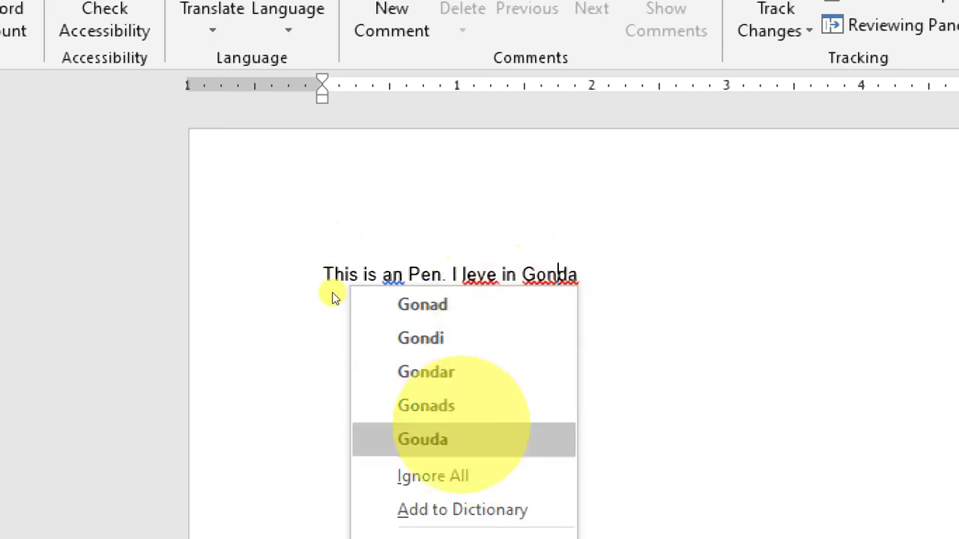
{"action": "key", "text": "Down"}
{"action": "key", "text": "Up"}
{"action": "key", "text": "Up"}
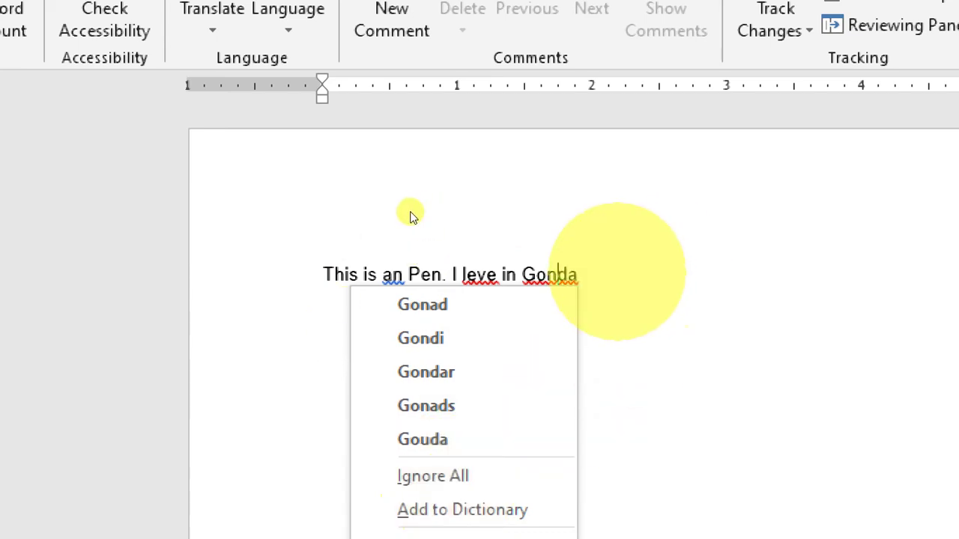
{"action": "key", "text": "Escape"}
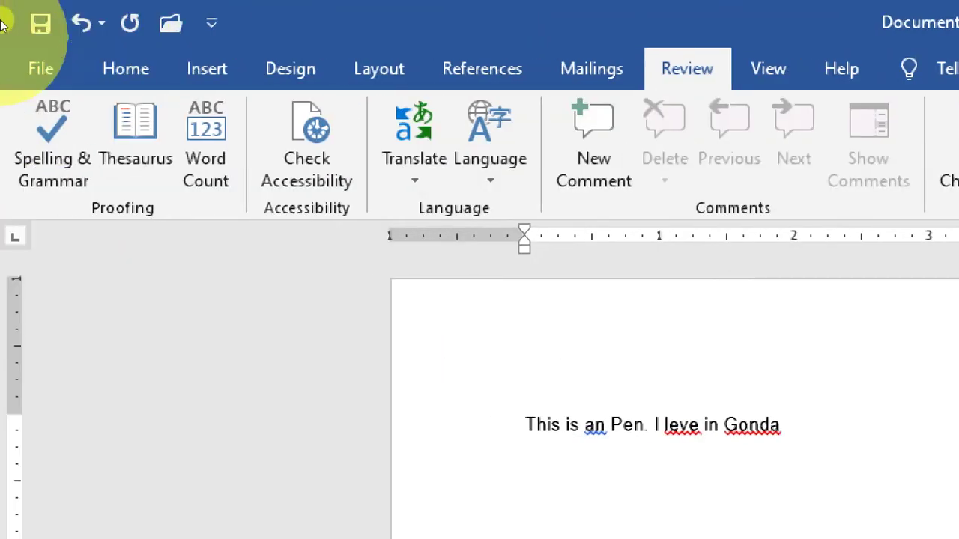
{"action": "left_click", "coordinate": [41, 68]}
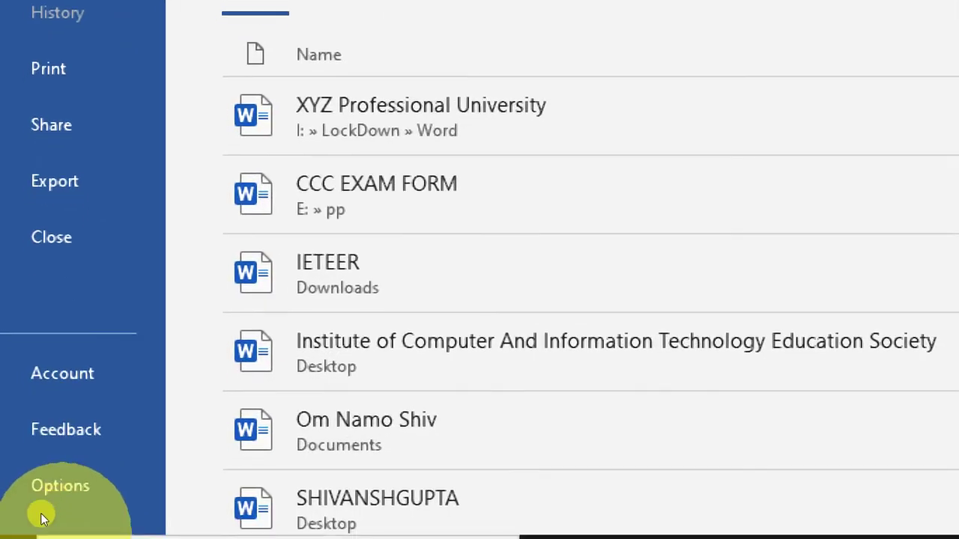
{"action": "left_click", "coordinate": [54, 494]}
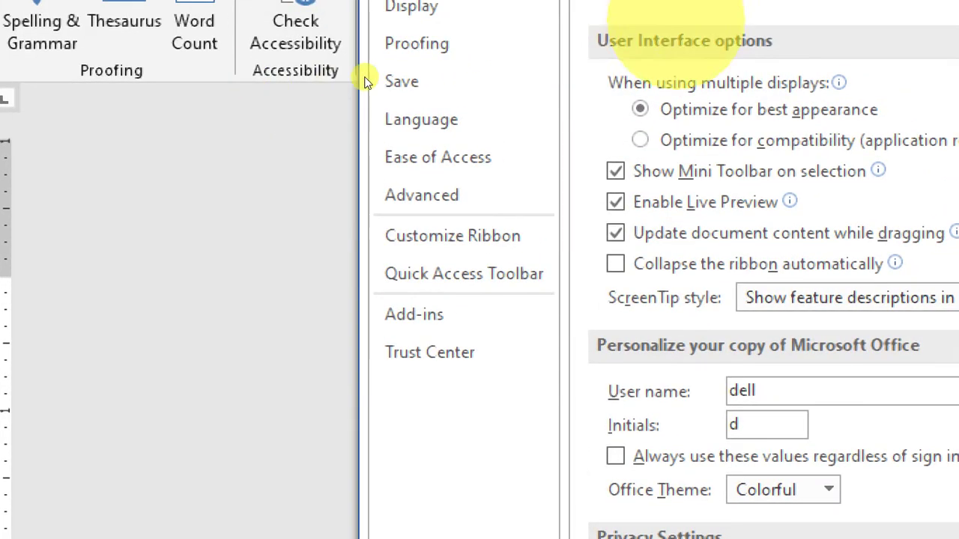
{"action": "left_click", "coordinate": [449, 43]}
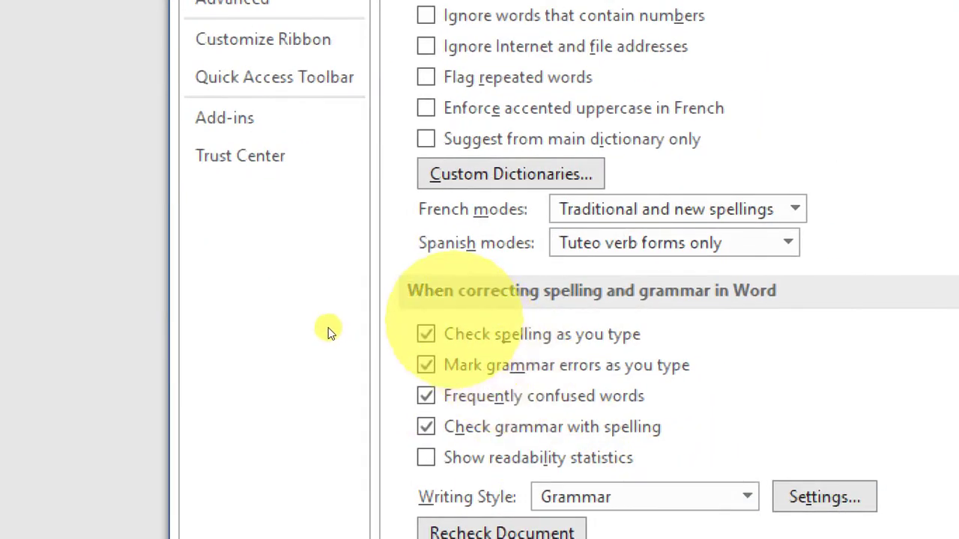
{"action": "left_click", "coordinate": [421, 336]}
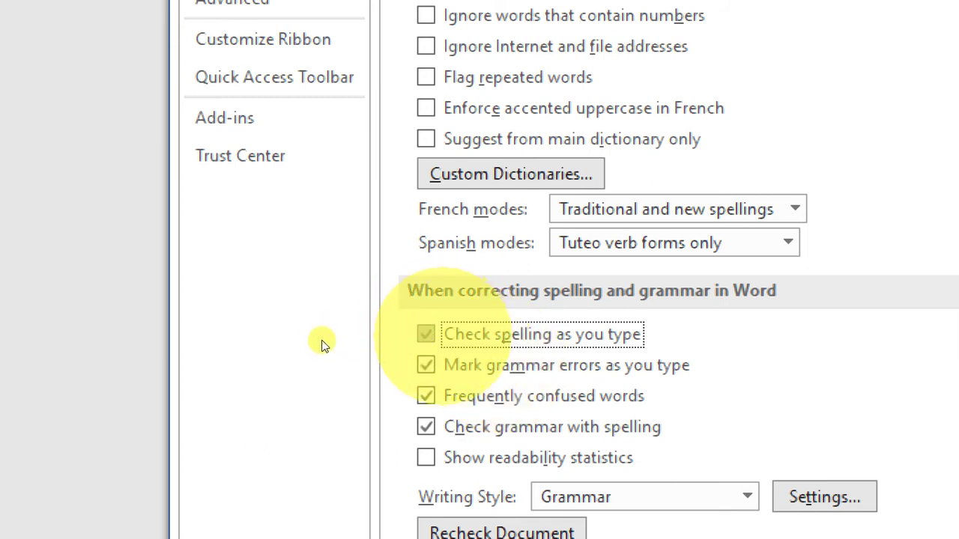
{"action": "key", "text": "Tab"}
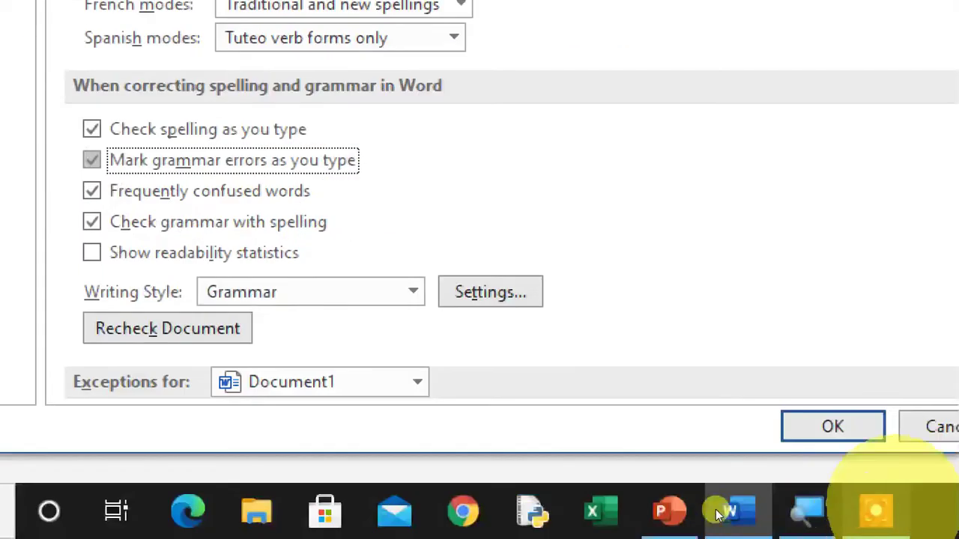
{"action": "key", "text": "Return"}
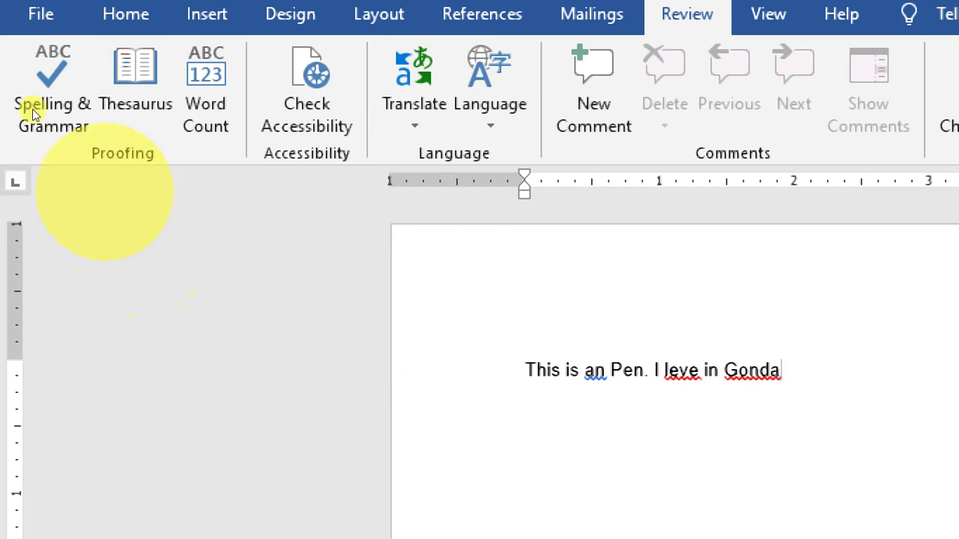
Run Spelling & Grammar from the start of 'This is an Pen.', flagging 'an', 'leve' and 'Gonda'.
{"action": "left_click", "coordinate": [20, 76]}
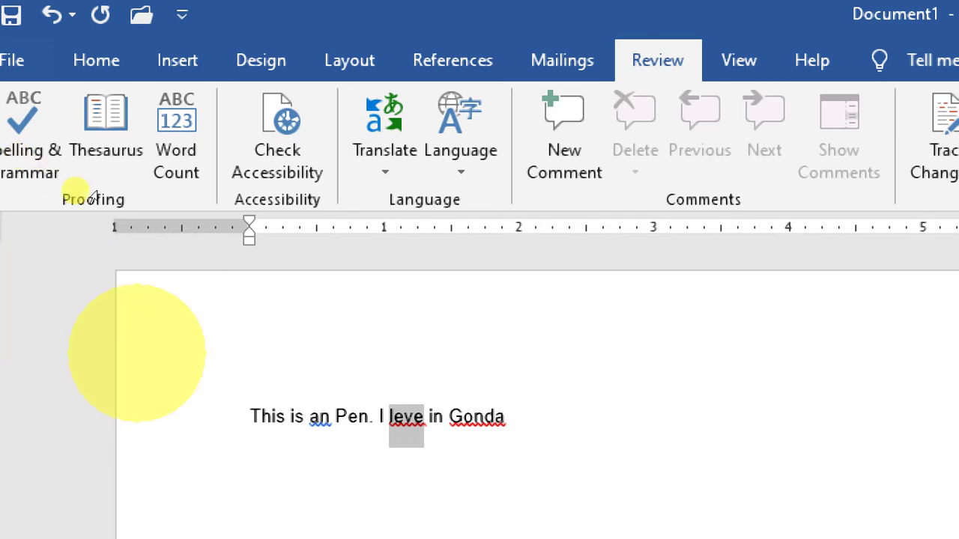
{"action": "double_click", "coordinate": [270, 417]}
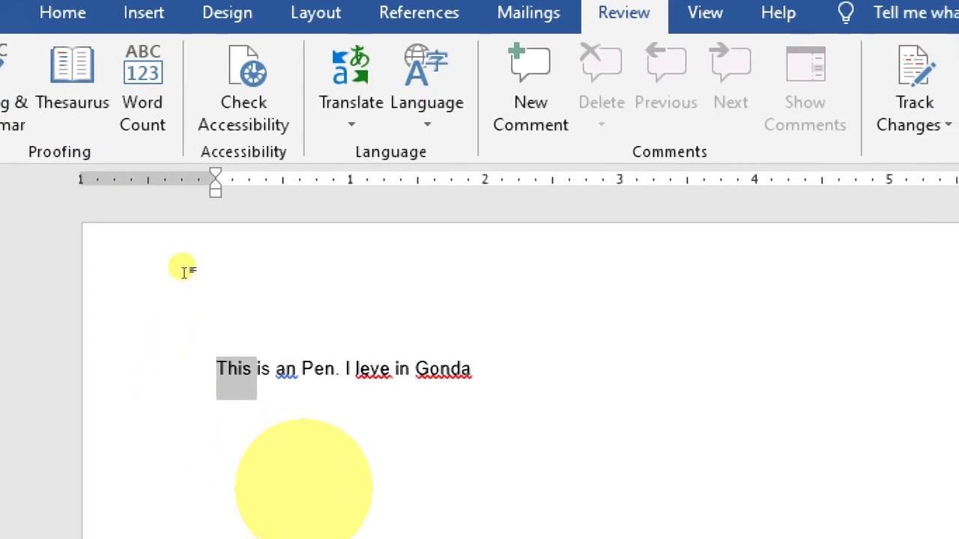
{"action": "key", "text": "Left"}
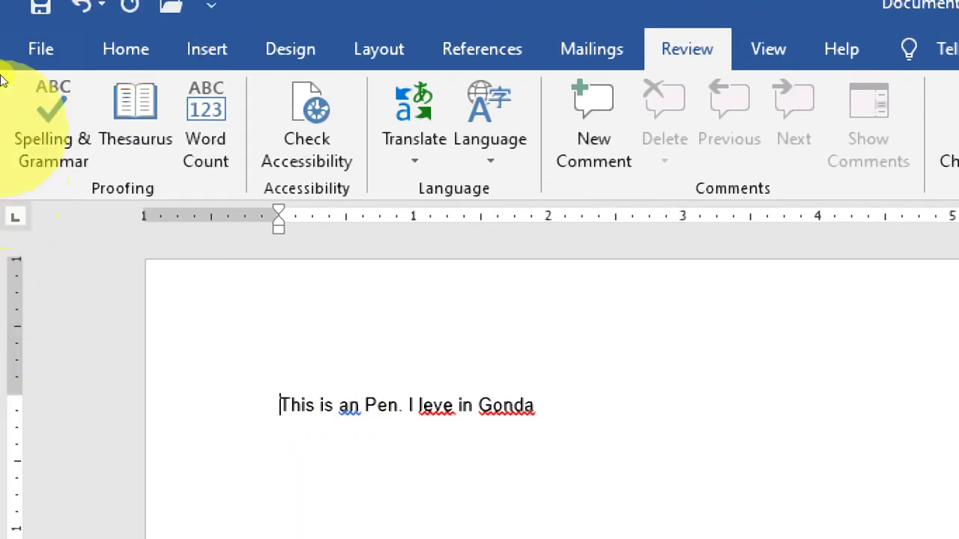
{"action": "left_click", "coordinate": [20, 82]}
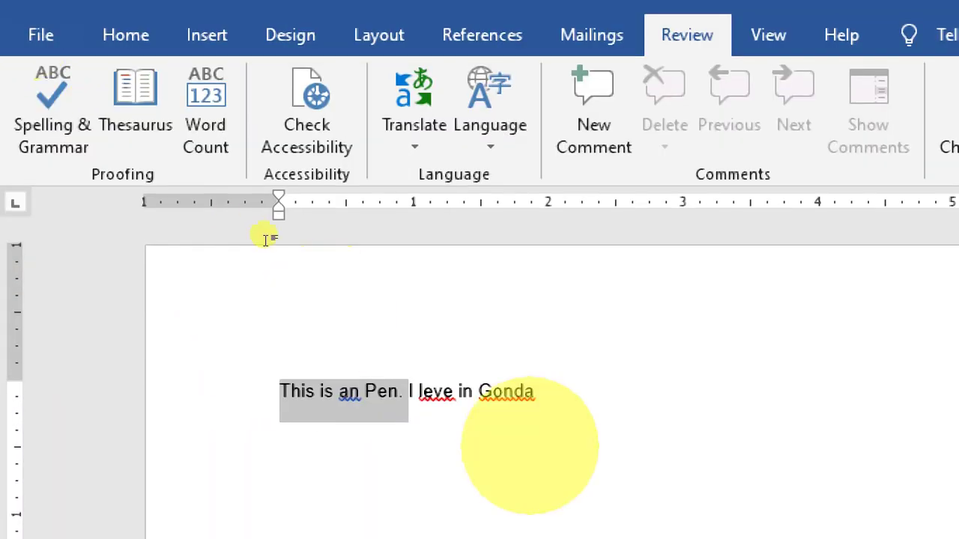
{"action": "left_click", "coordinate": [536, 212]}
{"action": "left_click", "coordinate": [15, 88]}
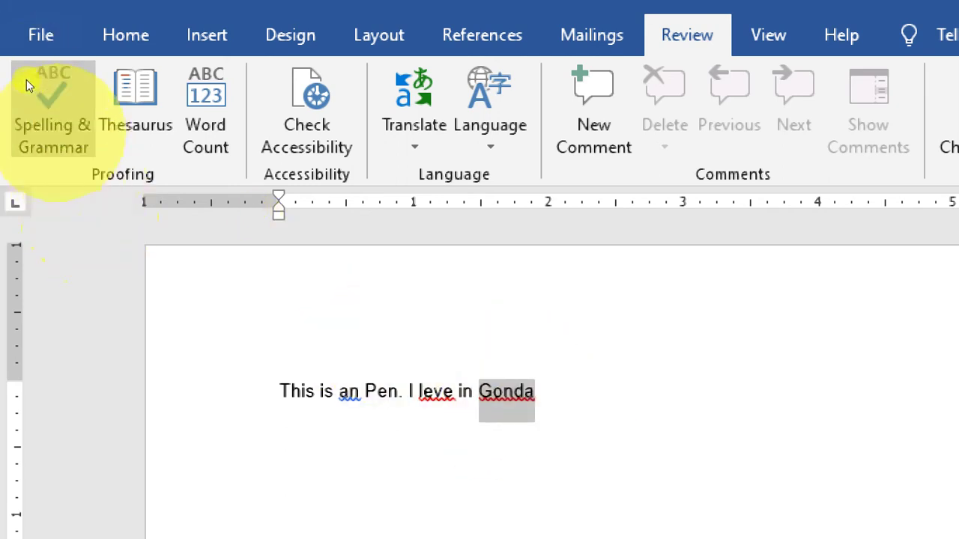
{"action": "double_click", "coordinate": [299, 392]}
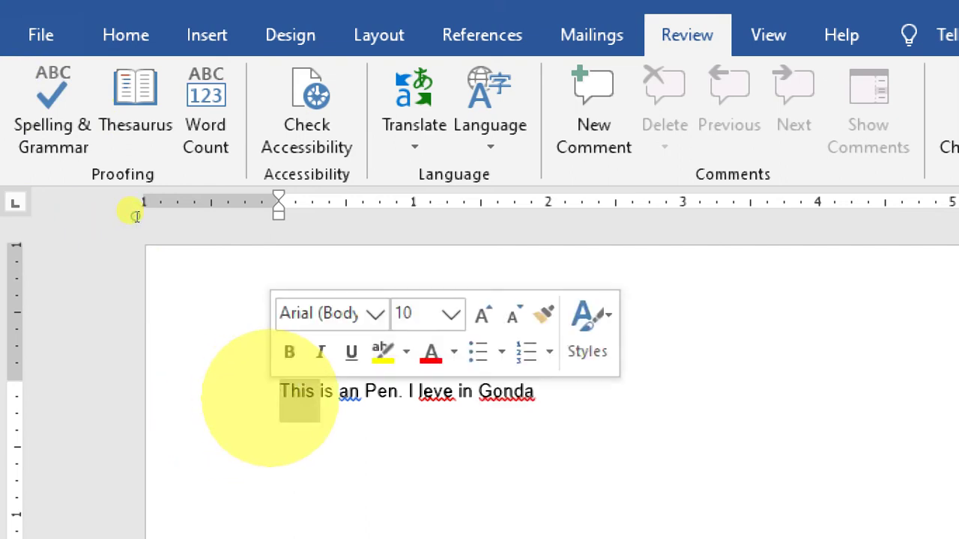
{"action": "left_click", "coordinate": [28, 85]}
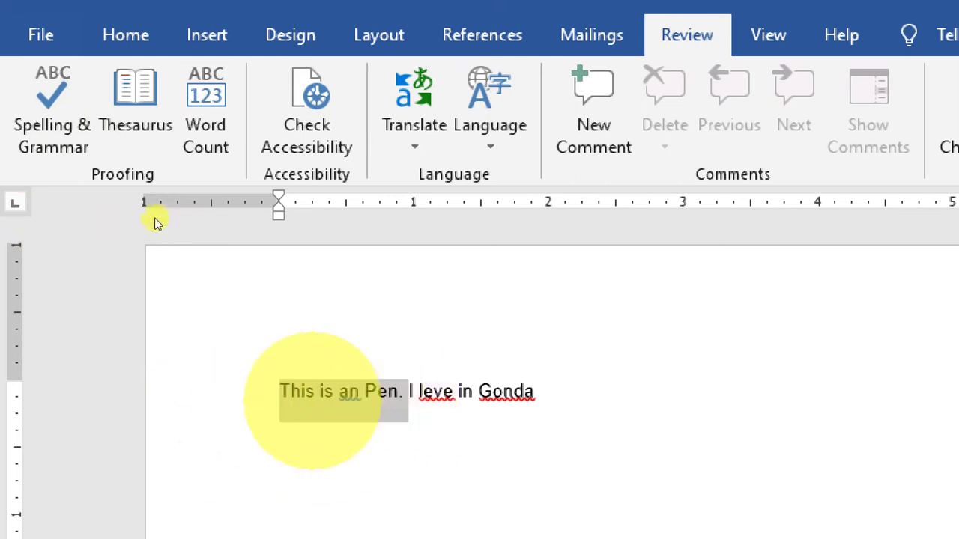
{"action": "left_click", "coordinate": [21, 77]}
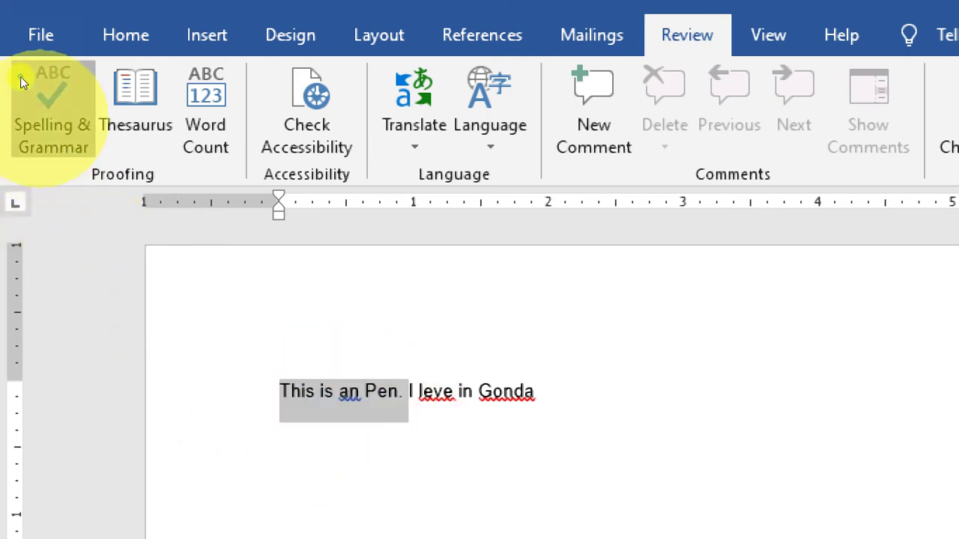
{"action": "left_click", "coordinate": [21, 76]}
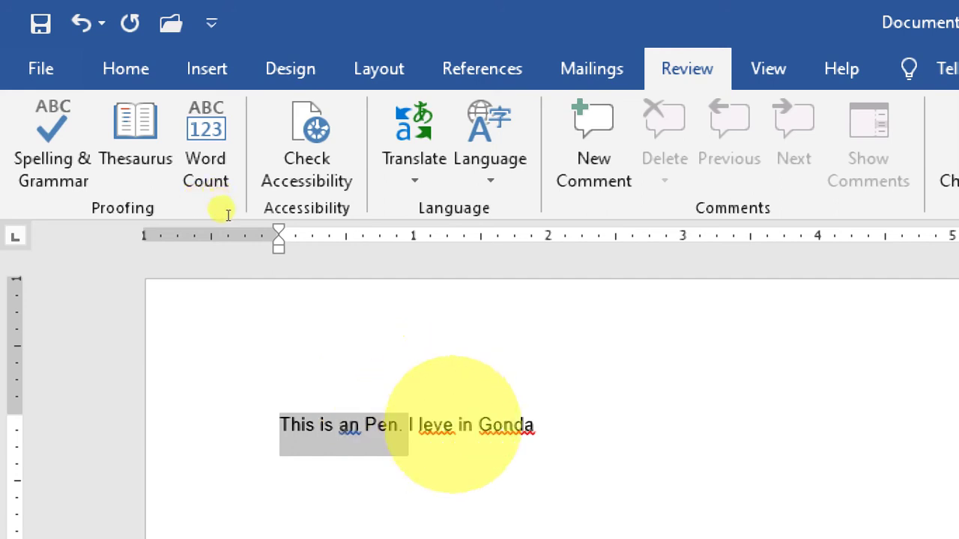
Correct 'an' to 'a' and 'leve' to 'live' using the spelling suggestions.
{"action": "left_click", "coordinate": [435, 425]}
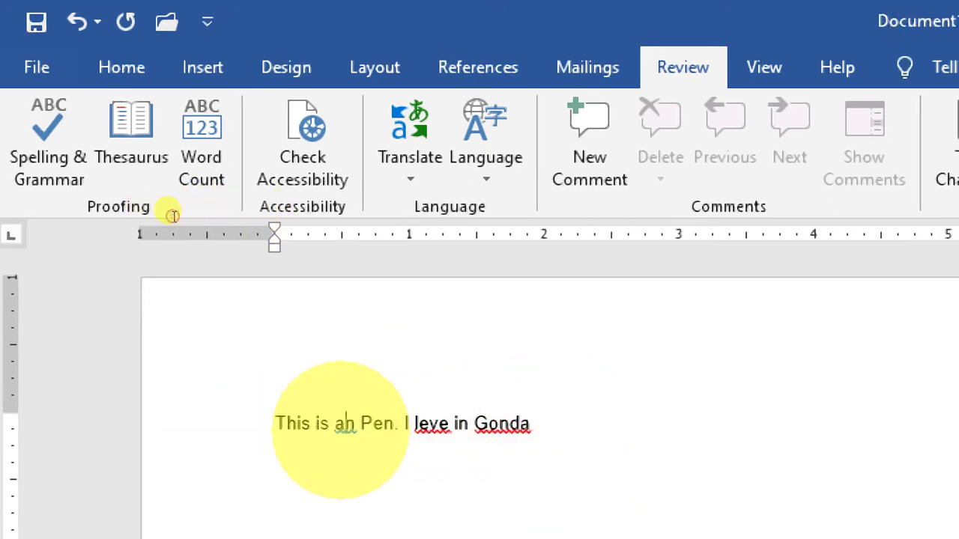
{"action": "key", "text": "Down"}
{"action": "key", "text": "Return"}
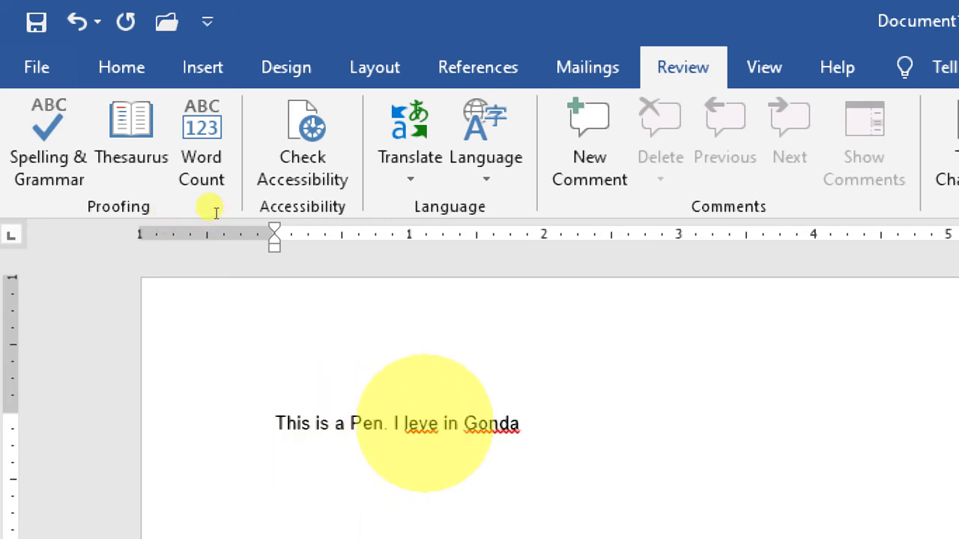
{"action": "key", "text": "Down"}
{"action": "key", "text": "Return"}
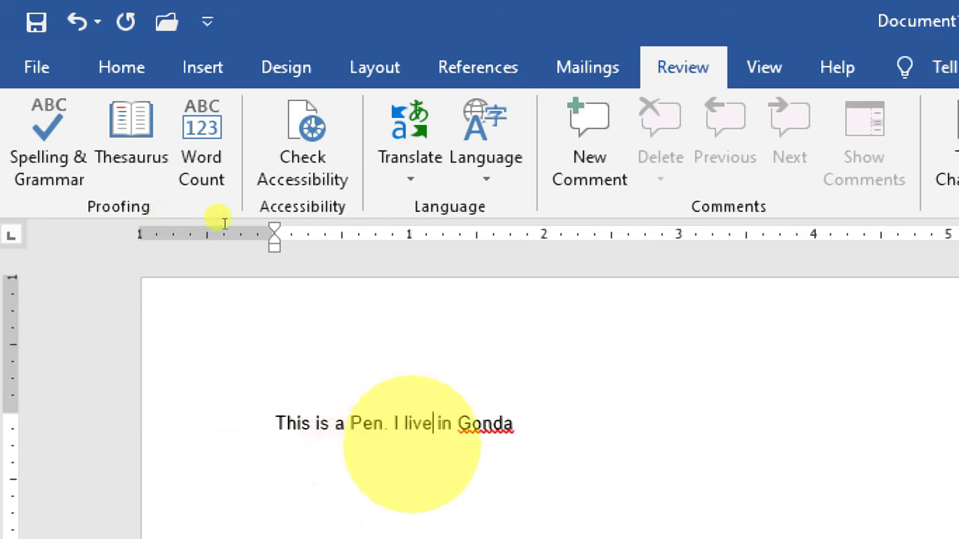
Ignore the flag on 'Gonda', then run a full spelling check and dismiss the completion message.
{"action": "key", "text": "Down"}
{"action": "key", "text": "Down"}
{"action": "key", "text": "Down"}
{"action": "key", "text": "Down"}
{"action": "key", "text": "Down"}
{"action": "key", "text": "Down"}
{"action": "key", "text": "Down"}
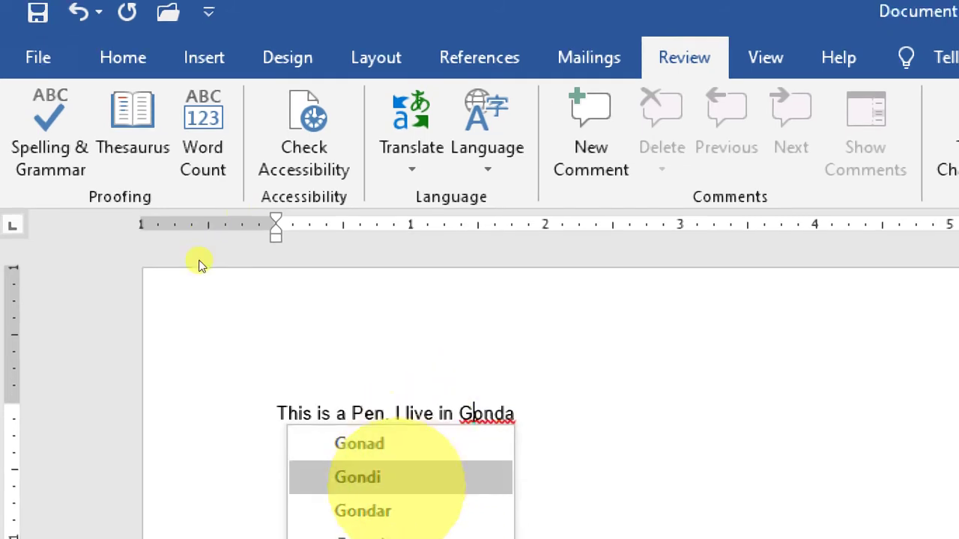
{"action": "key", "text": "Up"}
{"action": "key", "text": "Return"}
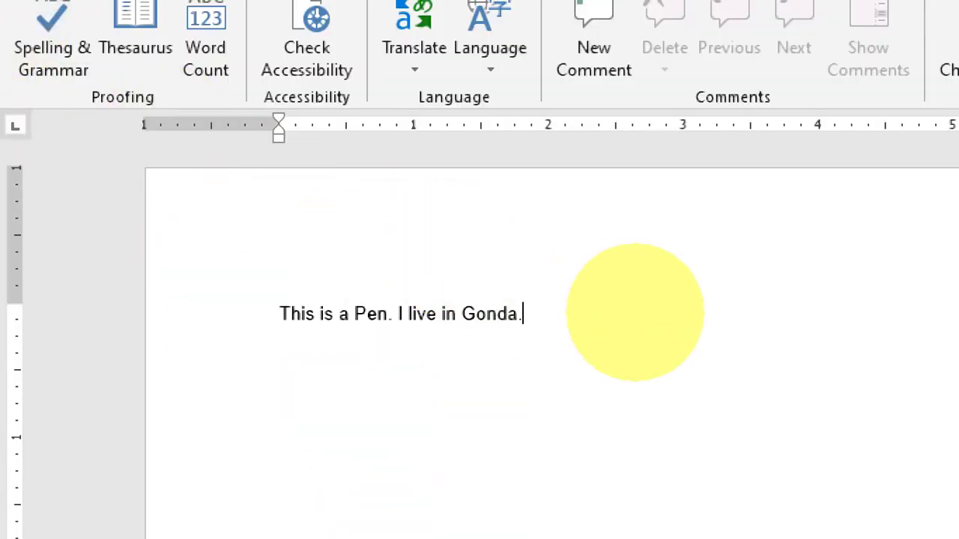
{"action": "left_click", "coordinate": [20, 84]}
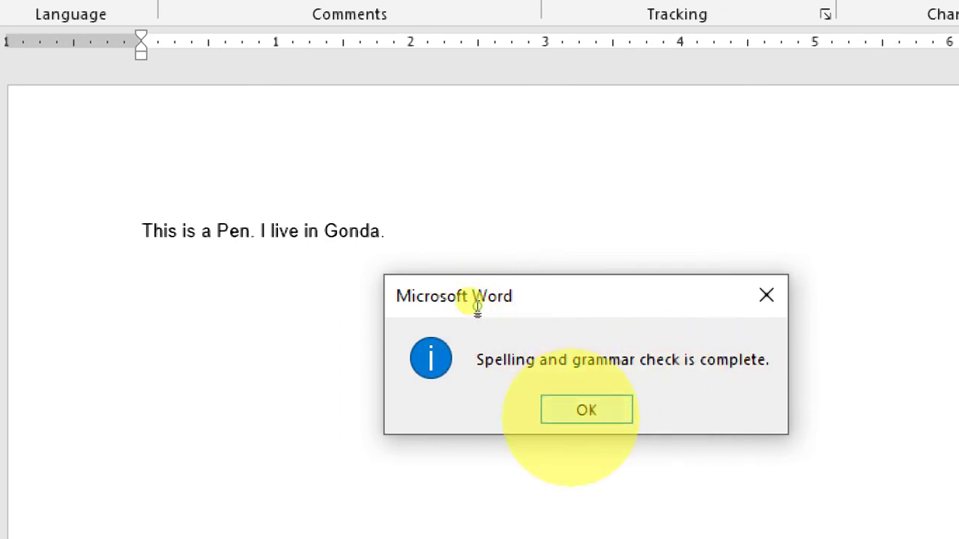
{"action": "key", "text": "Return"}
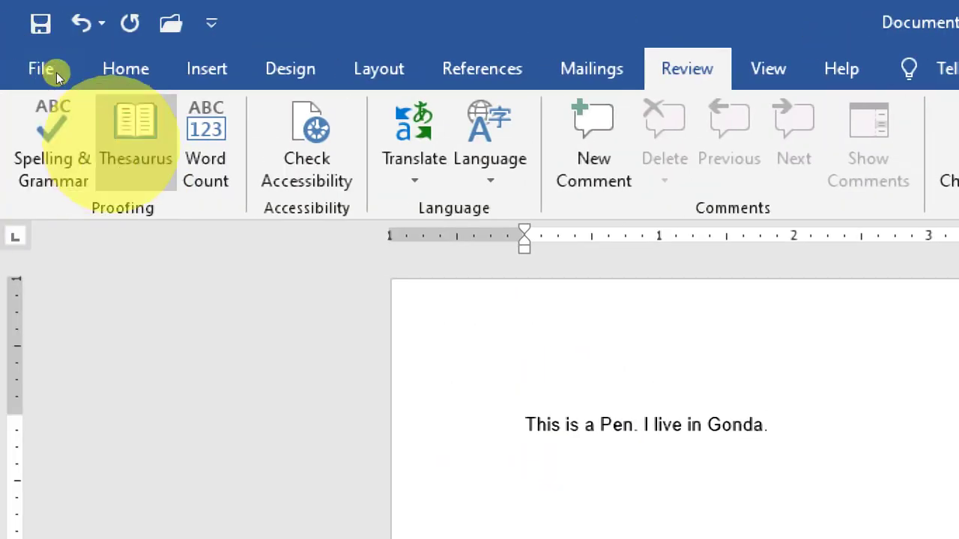
{"action": "left_click", "coordinate": [135, 135]}
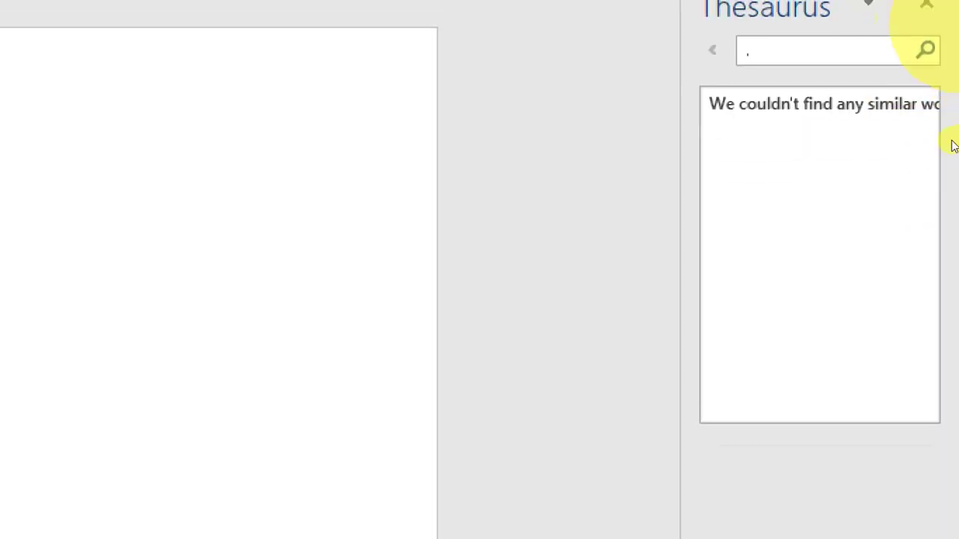
{"action": "left_click", "coordinate": [832, 267]}
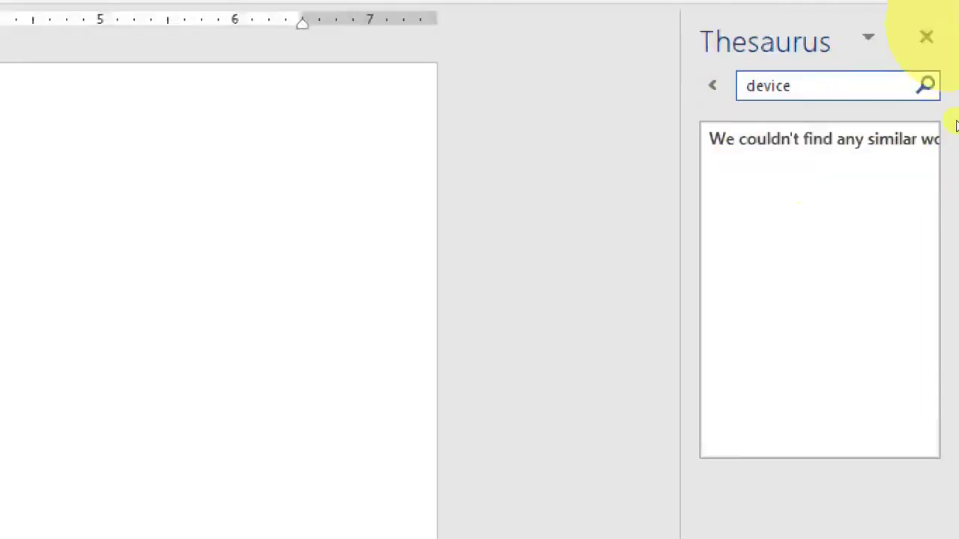
{"action": "key", "text": "Return"}
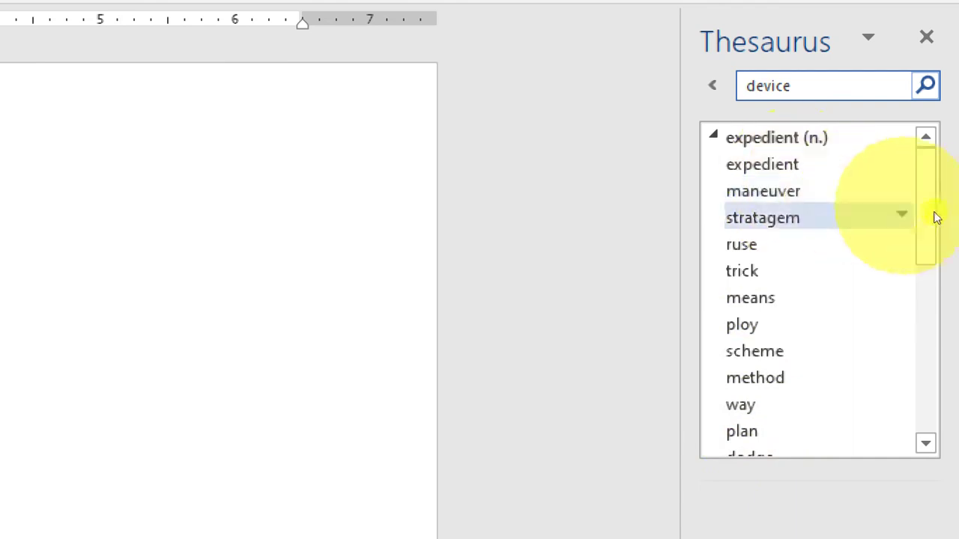
{"action": "left_click_drag", "start_coordinate": [939, 214], "coordinate": [940, 345]}
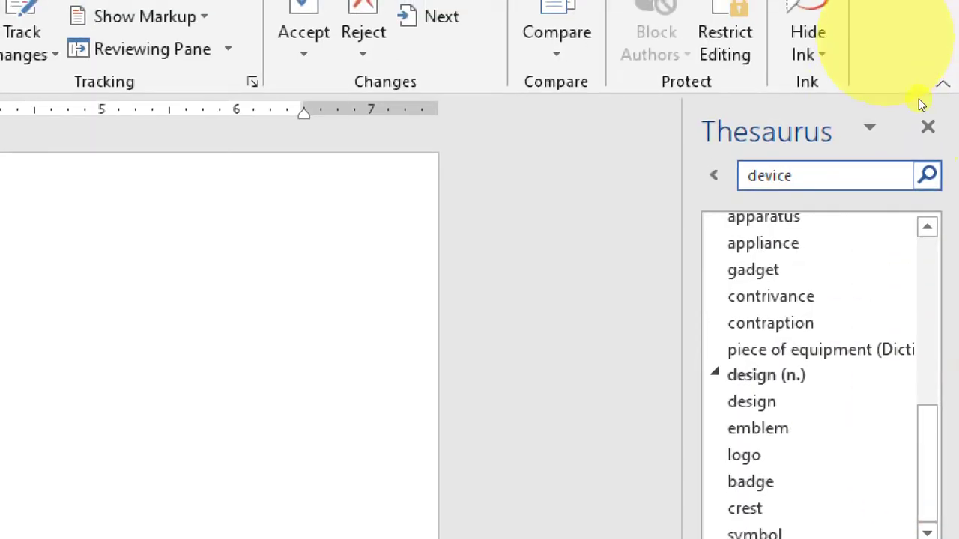
{"action": "left_click", "coordinate": [867, 37]}
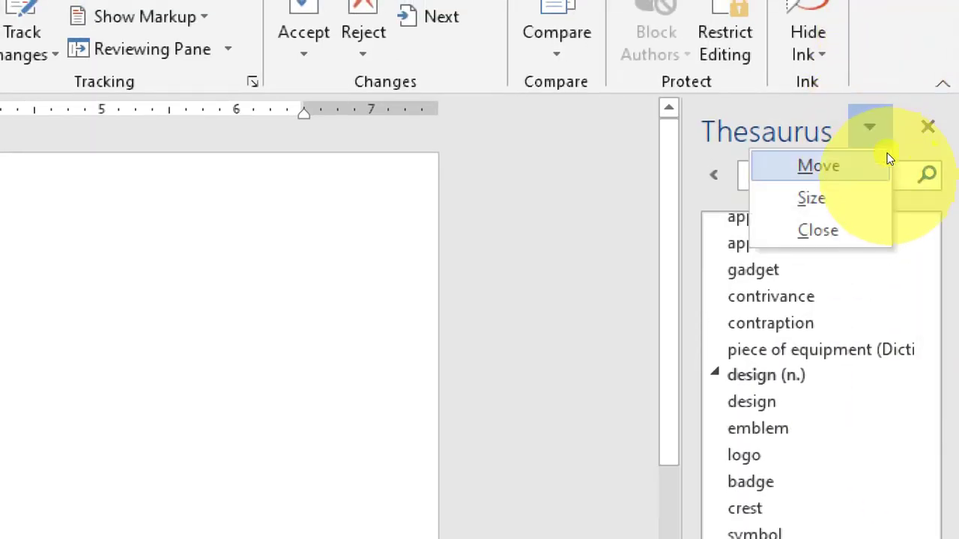
{"action": "key", "text": "Escape"}
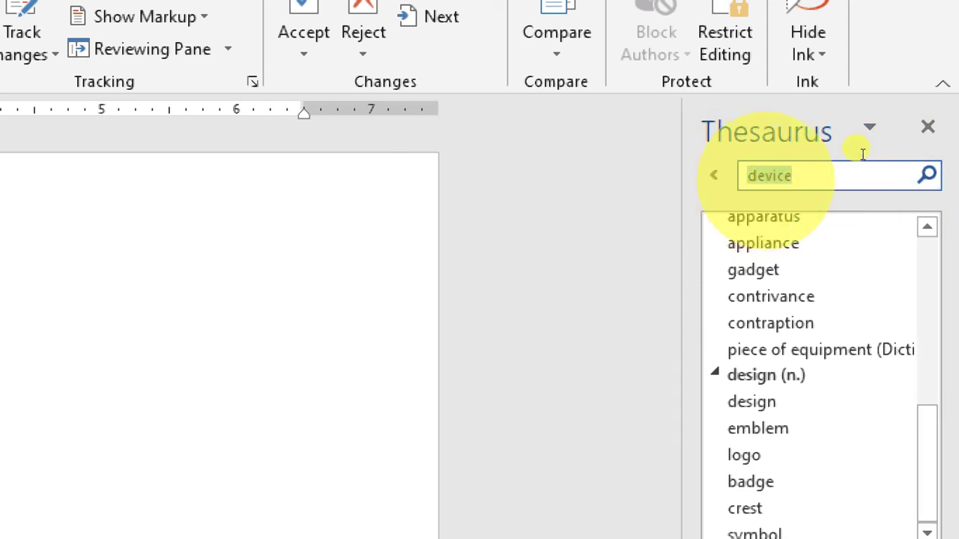
{"action": "type", "text": "boy"}
{"action": "key", "text": "Return"}
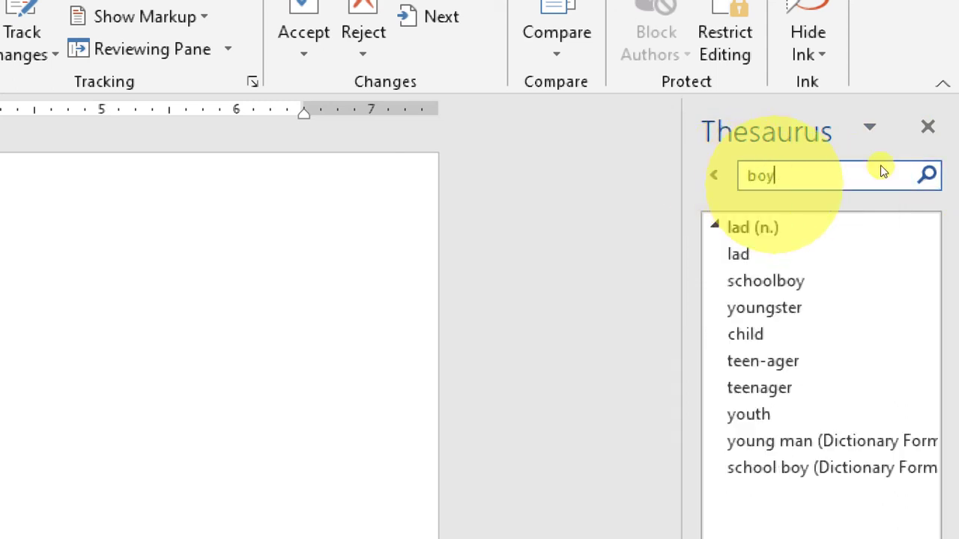
{"action": "left_click", "coordinate": [939, 129]}
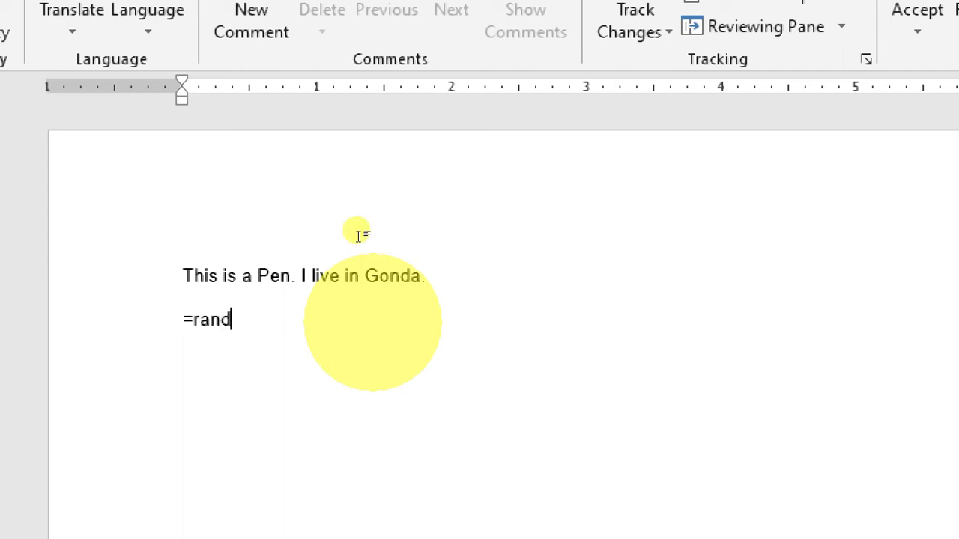
Expand =rand() into sample paragraphs and insert a new comment on the word 'and'.
{"action": "key", "text": "Return"}
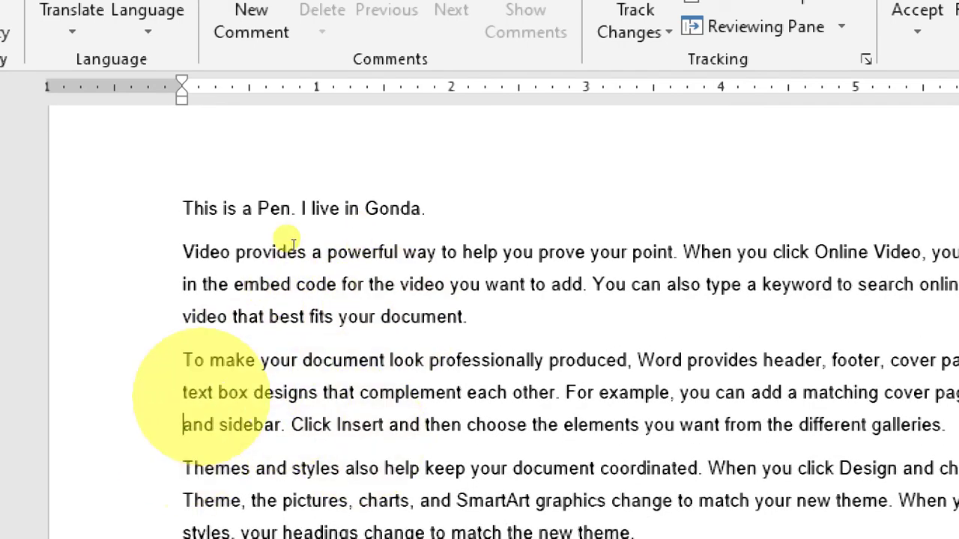
{"action": "left_click", "coordinate": [251, 22]}
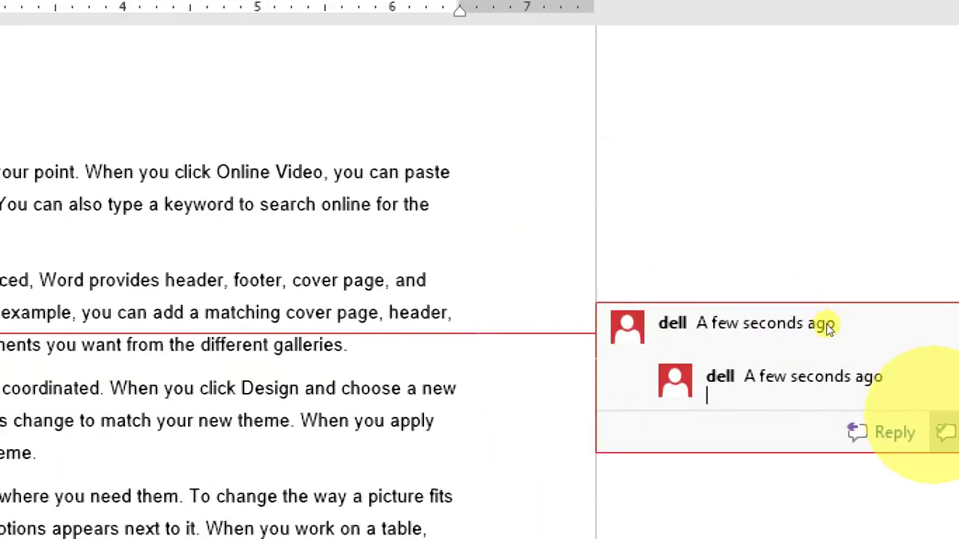
Reply 'ffghfhfghfghfghfghfg' to the first comment and add comment 'dscfsdsdgdgsdgsdgd' on 'click'.
{"action": "type", "text": "ffghfhfgh"}
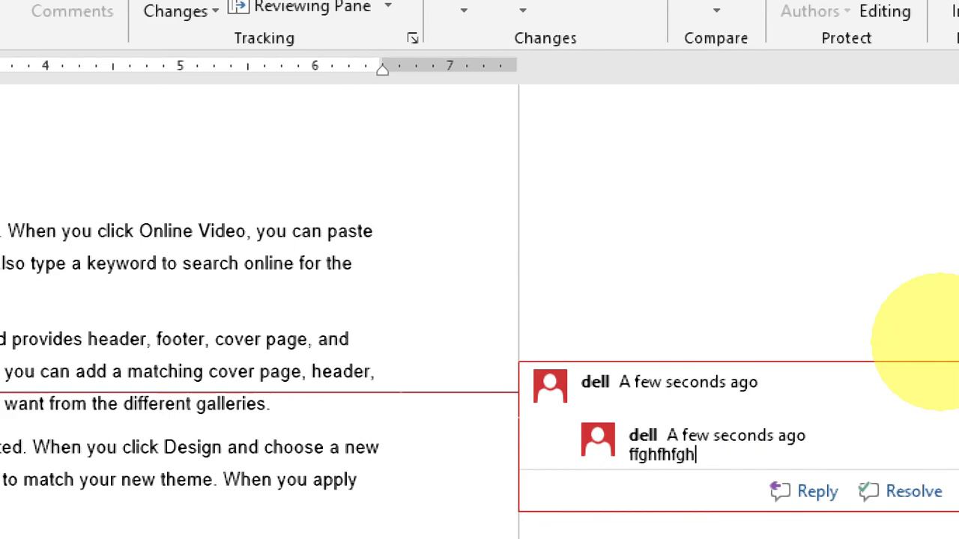
{"action": "type", "text": "fghfghfghfg"}
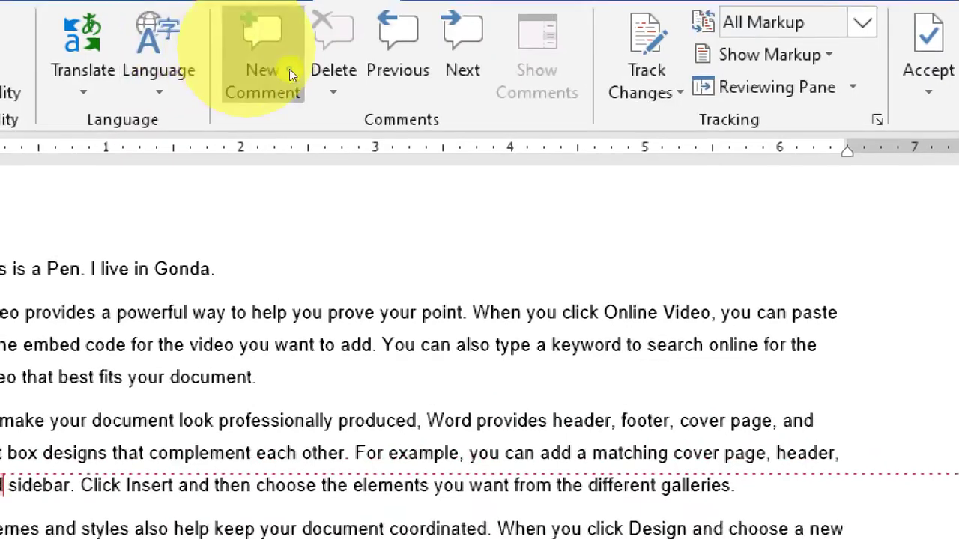
{"action": "left_click", "coordinate": [290, 69]}
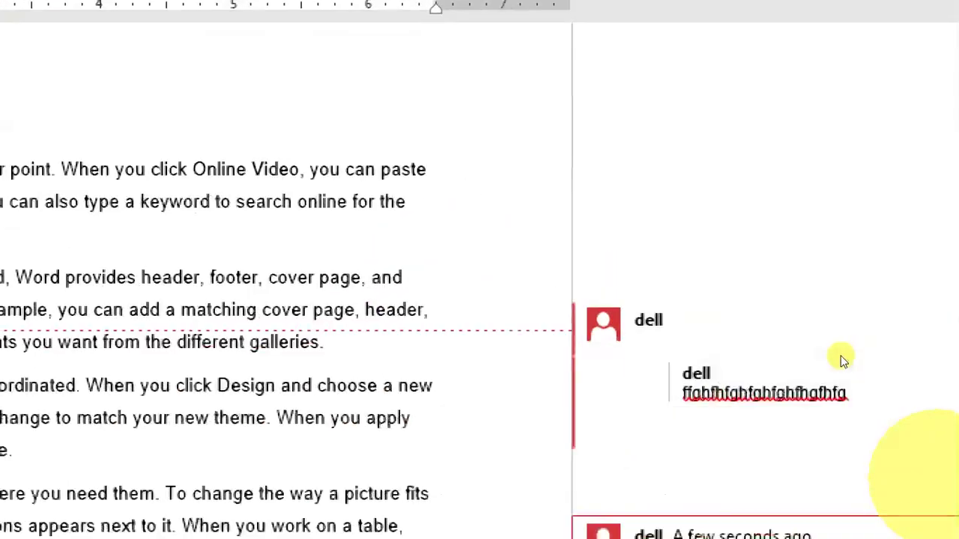
{"action": "type", "text": "dsc"}
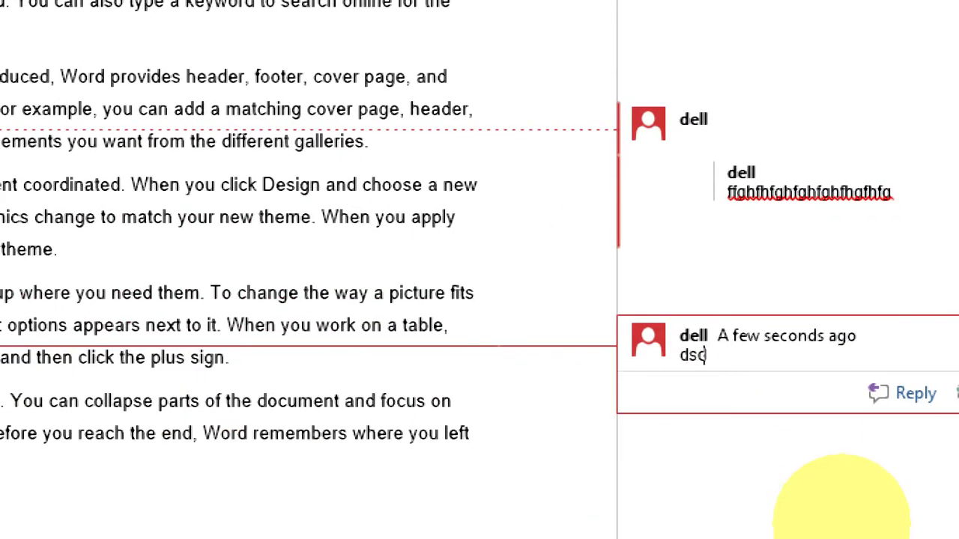
{"action": "type", "text": "fsdsdgdgsdgsdgd"}
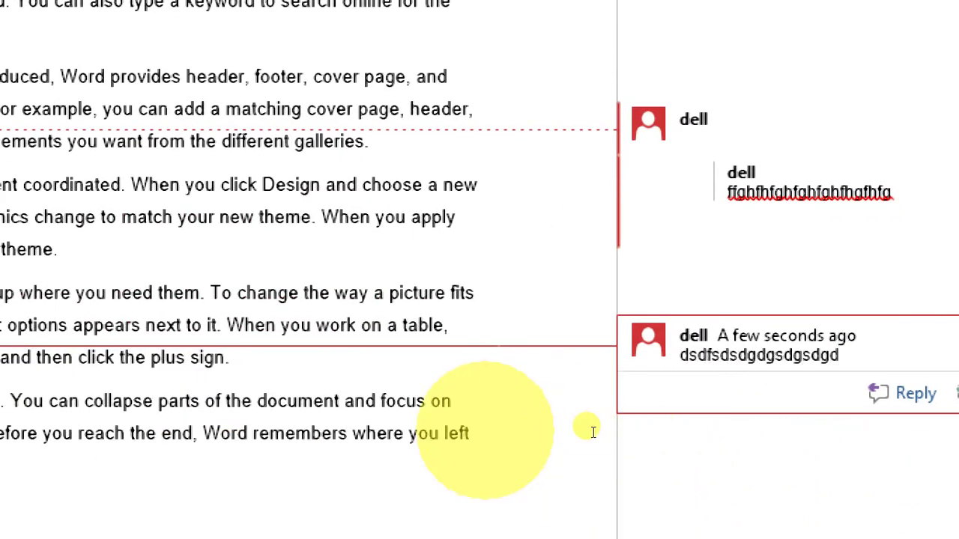
{"action": "left_click", "coordinate": [591, 432]}
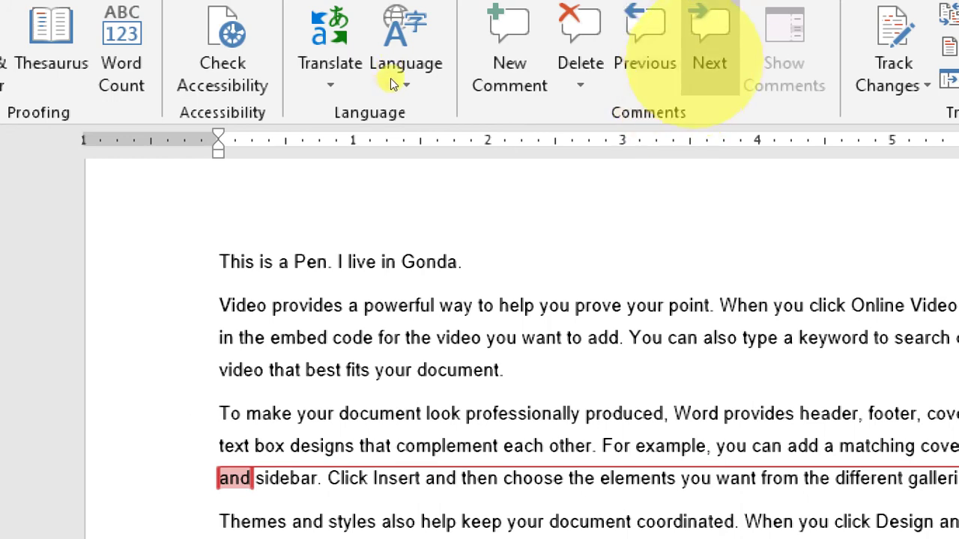
Attach the comment 'cvbfgdfgfgc' to the word 'Themes' using Ctrl+Alt+M.
{"action": "scroll", "coordinate": [342, 214], "scroll_direction": "down", "scroll_amount": 5}
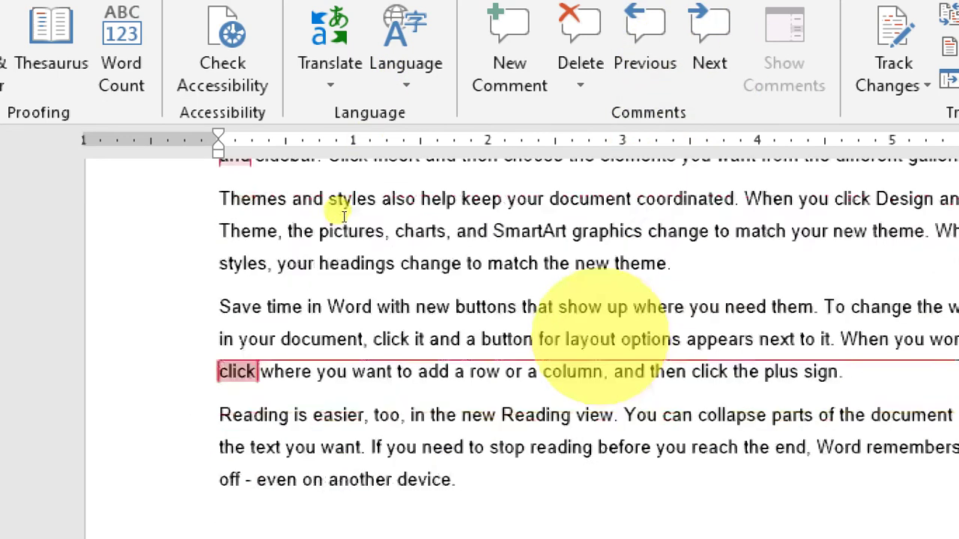
{"action": "scroll", "coordinate": [342, 212], "scroll_direction": "up", "scroll_amount": 5}
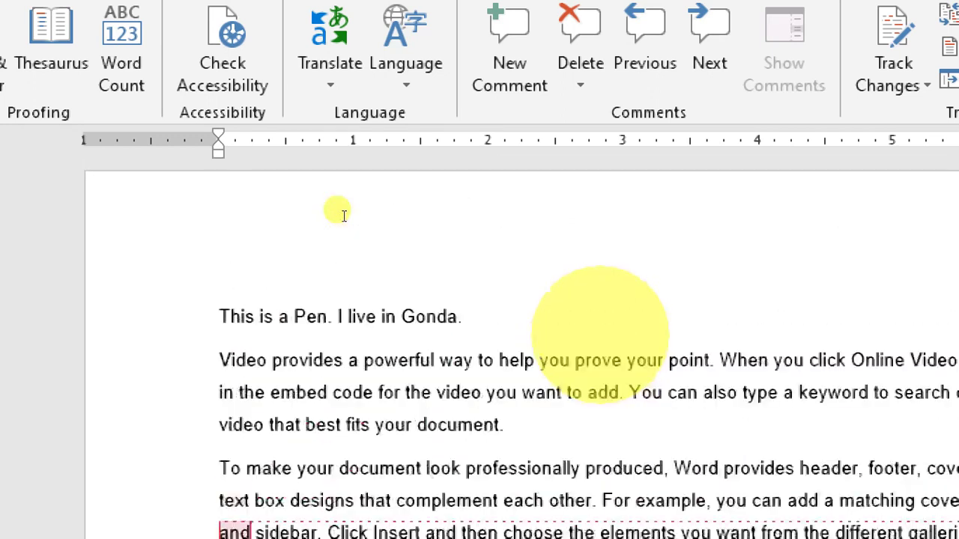
{"action": "scroll", "coordinate": [169, 262], "scroll_direction": "down", "scroll_amount": 2}
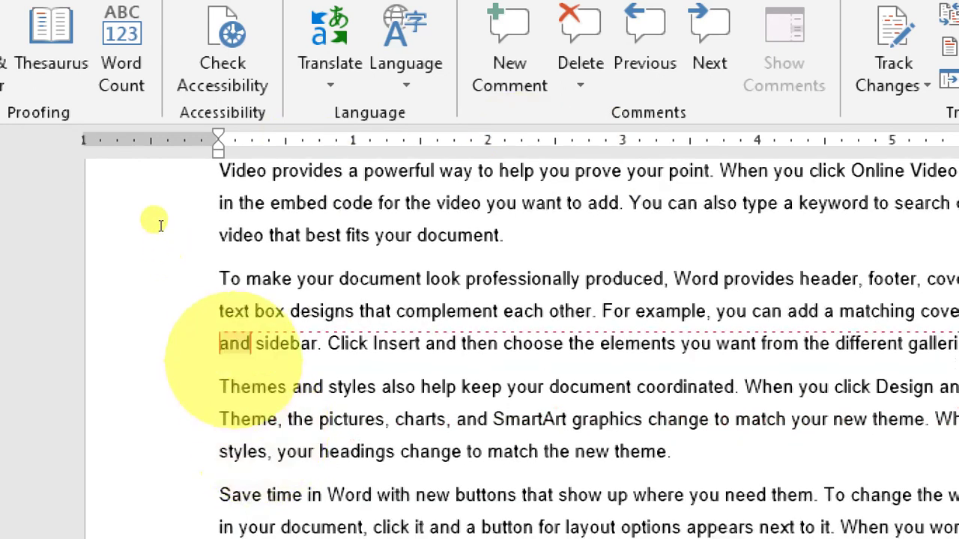
{"action": "double_click", "coordinate": [234, 343]}
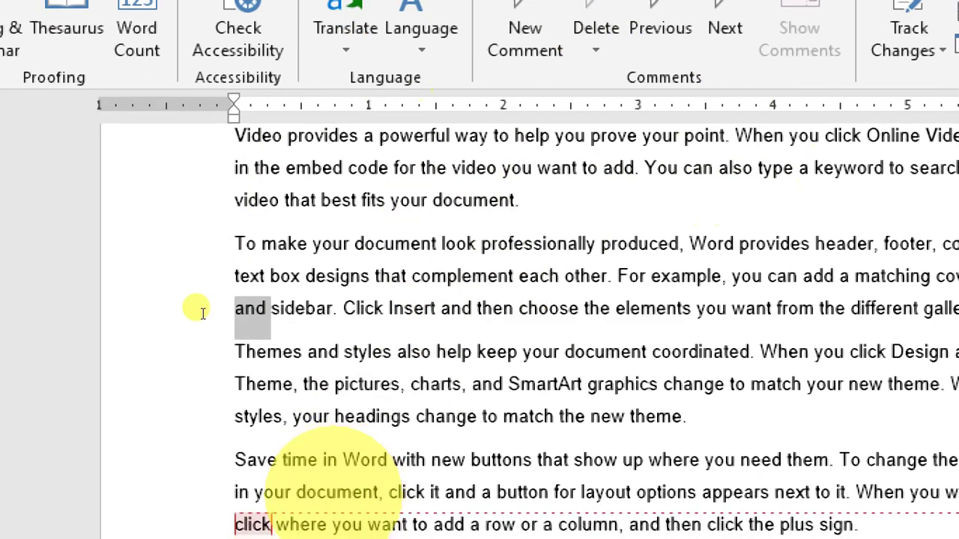
{"action": "scroll", "coordinate": [202, 313], "scroll_direction": "down", "scroll_amount": 1}
{"action": "left_click", "coordinate": [167, 262]}
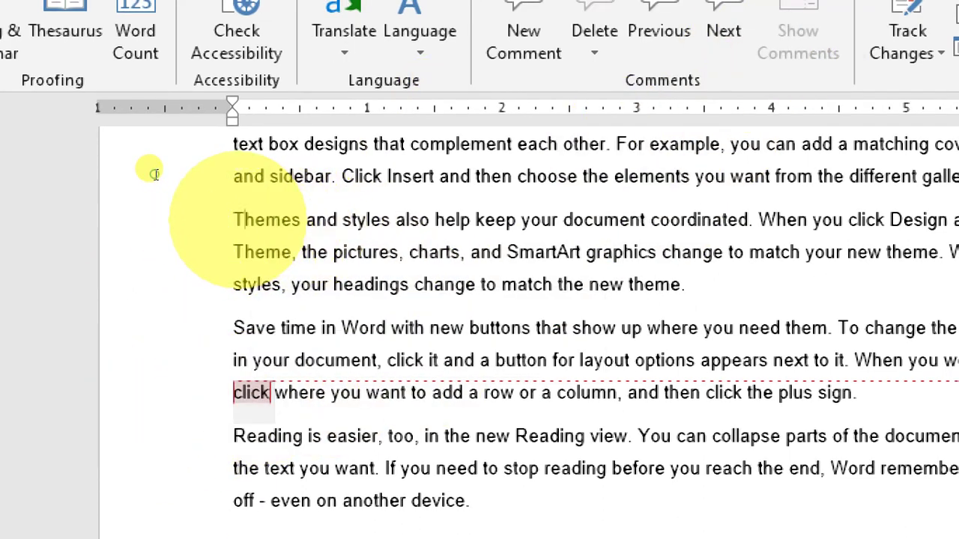
{"action": "key", "text": "ctrl+alt+m"}
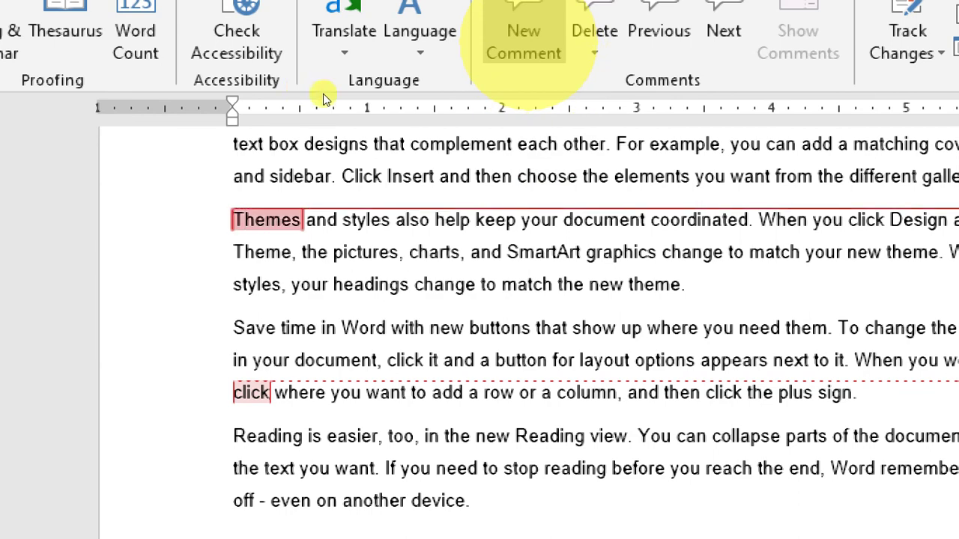
{"action": "type", "text": "cvbfgdfgfgc"}
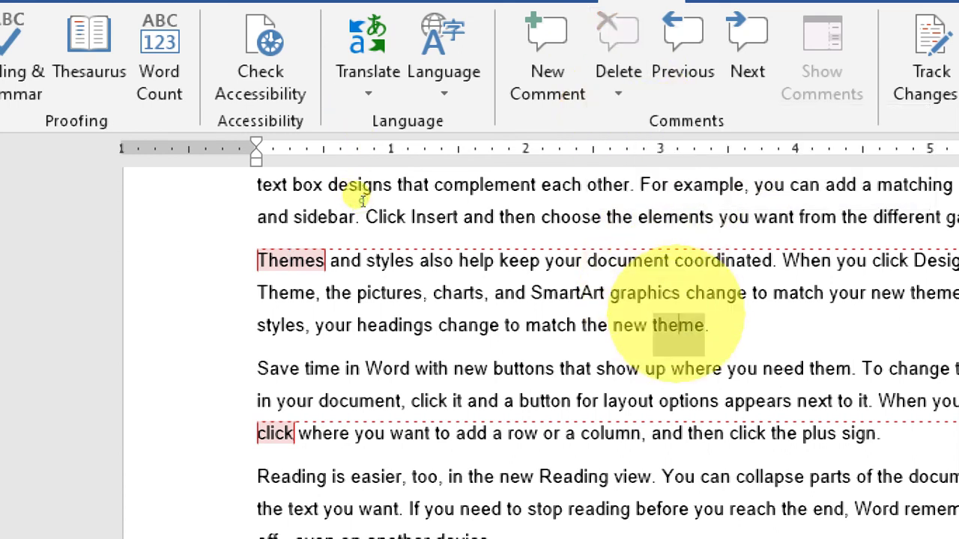
{"action": "triple_click", "coordinate": [678, 315]}
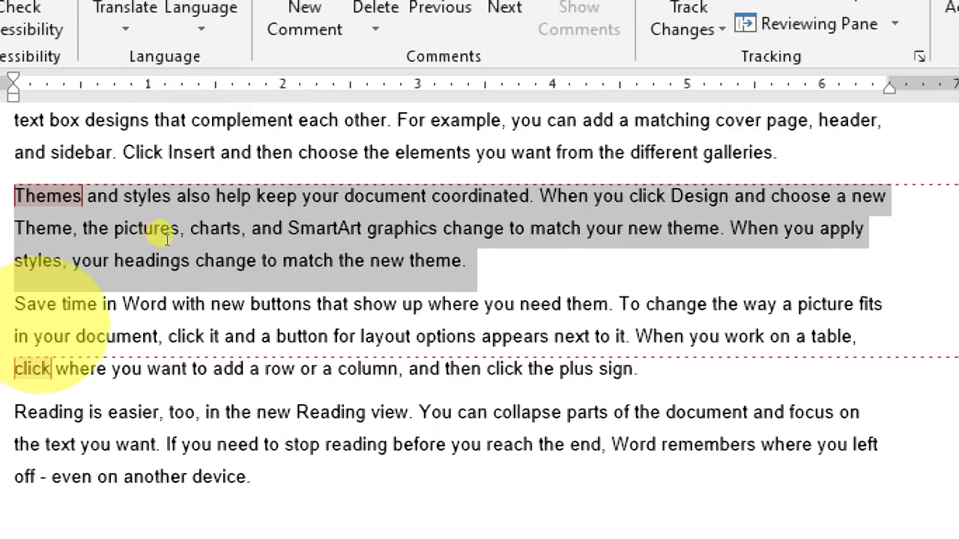
Save the document as 'This is a Pen' in Documents.
{"action": "key", "text": "ctrl+o"}
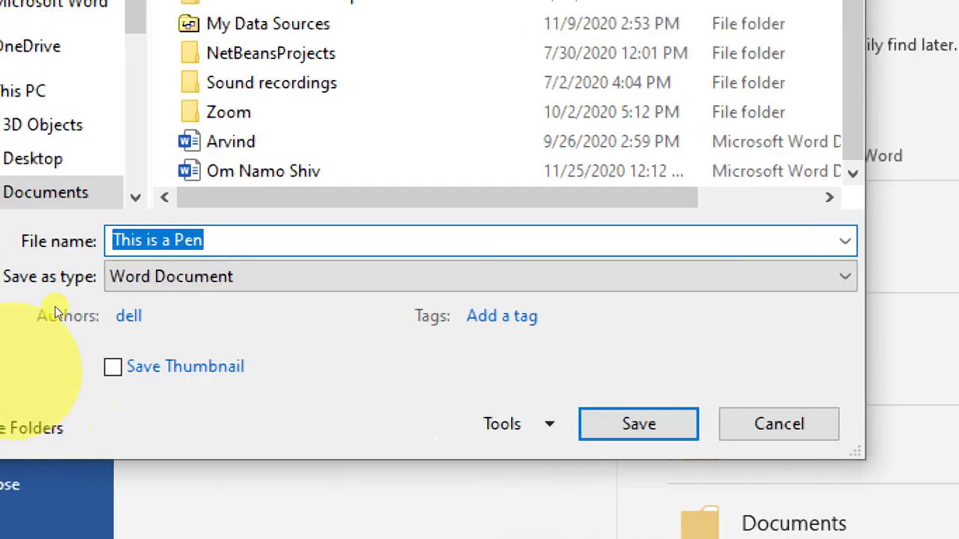
{"action": "key", "text": "Return"}
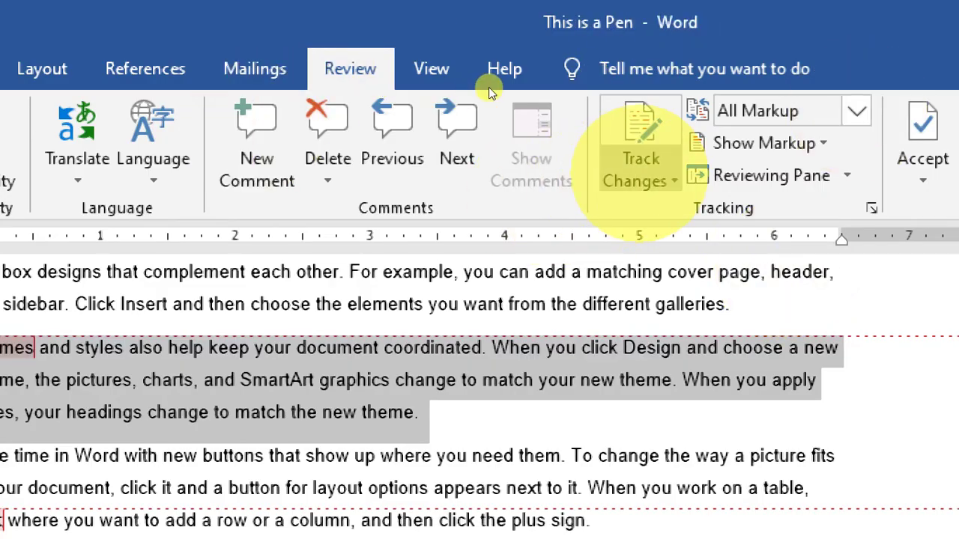
Turn on Track Changes and insert 'Kdjldkgldgki lfjg ldfjgljdfg' before 'Video' as a tracked edit.
{"action": "left_click", "coordinate": [639, 180]}
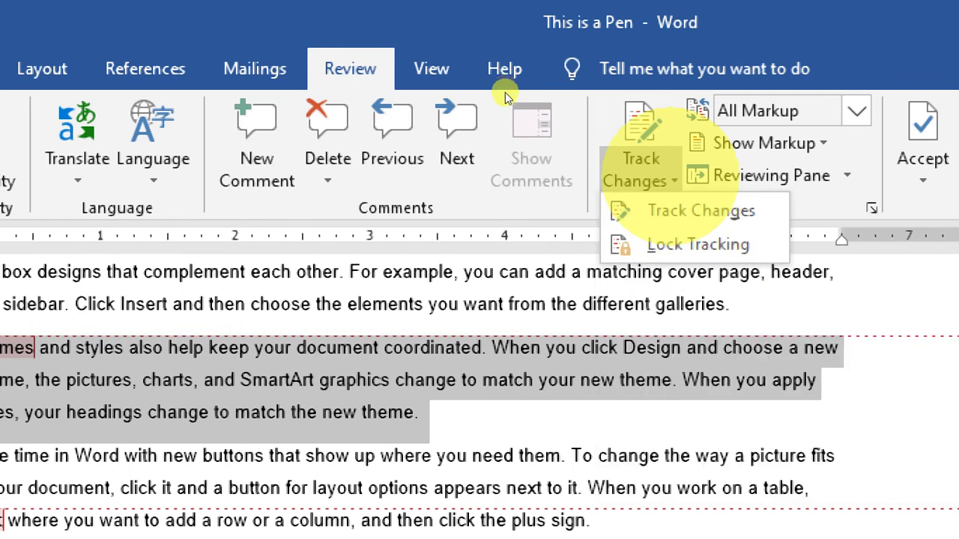
{"action": "left_click", "coordinate": [659, 210]}
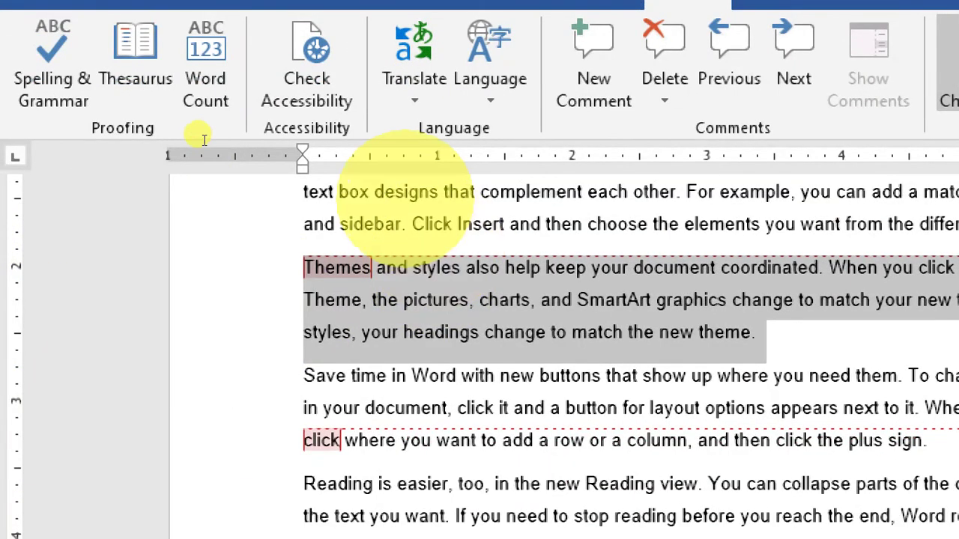
{"action": "left_click", "coordinate": [69, 271]}
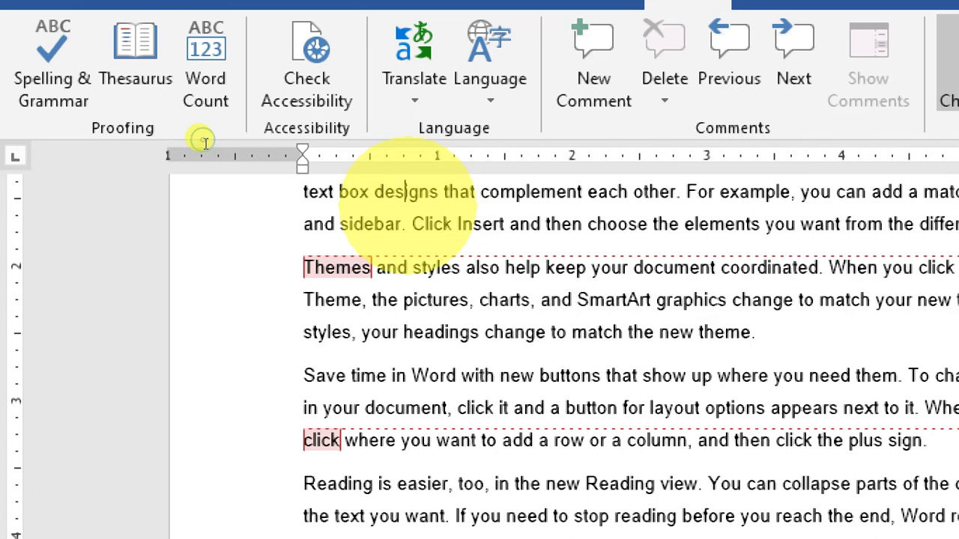
{"action": "scroll", "coordinate": [202, 143], "scroll_direction": "up", "scroll_amount": 3}
{"action": "left_click", "coordinate": [323, 321]}
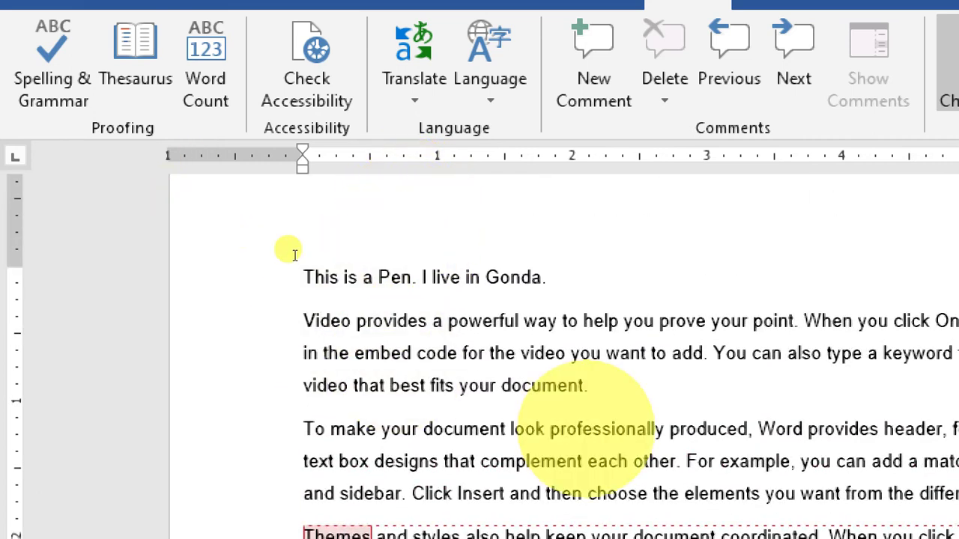
{"action": "type", "text": "Kdjldkgldgki lfjg ldfjgljdfg"}
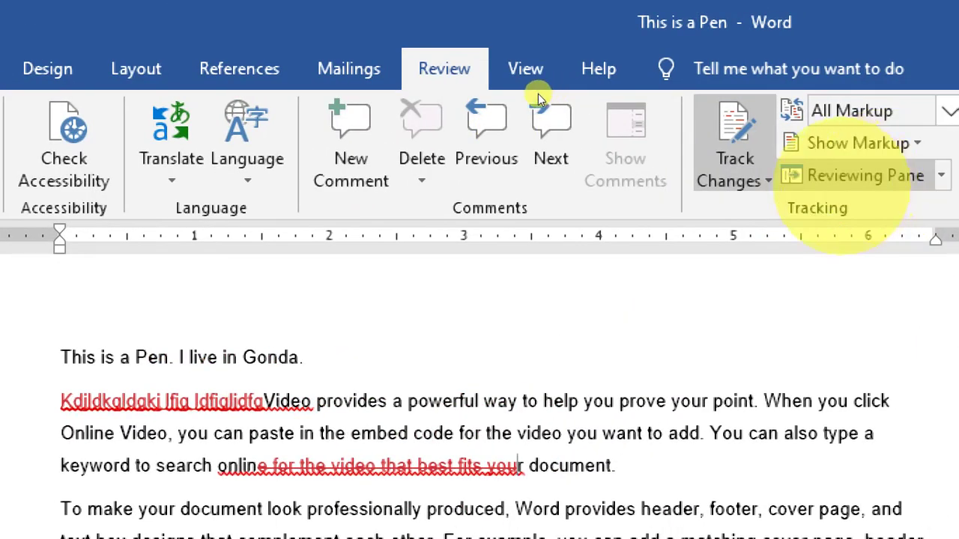
Lock change tracking with a password, confirming it in the Lock Tracking dialog.
{"action": "left_click", "coordinate": [749, 176]}
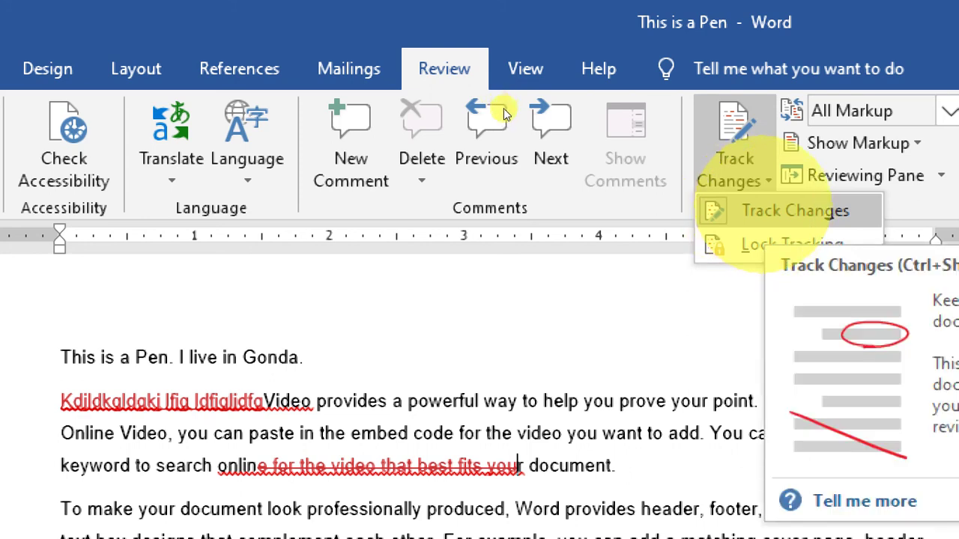
{"action": "left_click", "coordinate": [792, 244]}
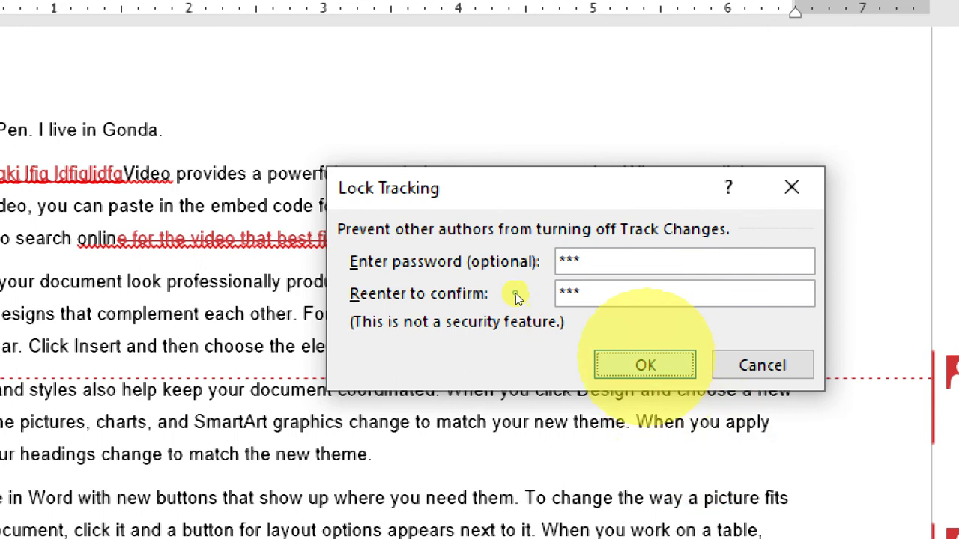
{"action": "left_click", "coordinate": [645, 365]}
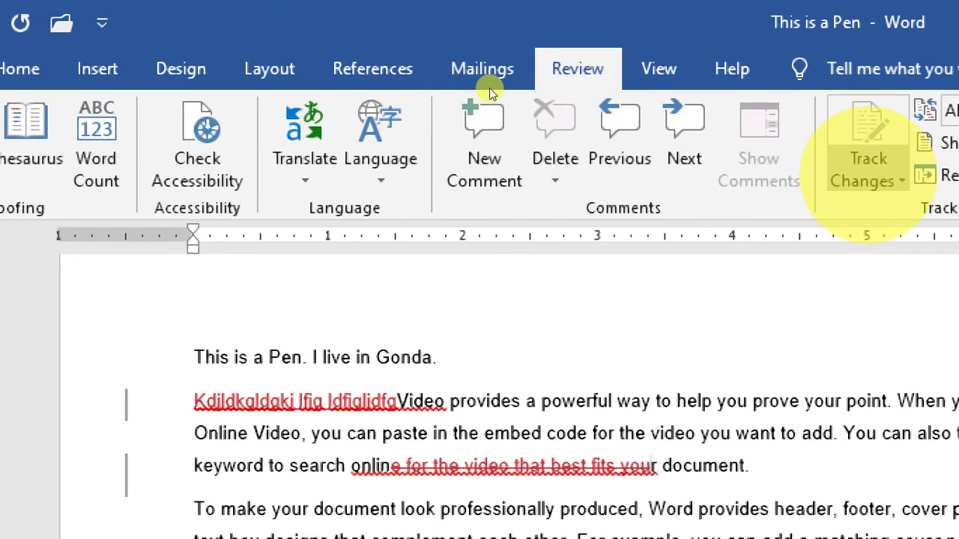
Unlock change tracking by entering the tracking password.
{"action": "key", "text": "alt+r"}
{"action": "key", "text": "g"}
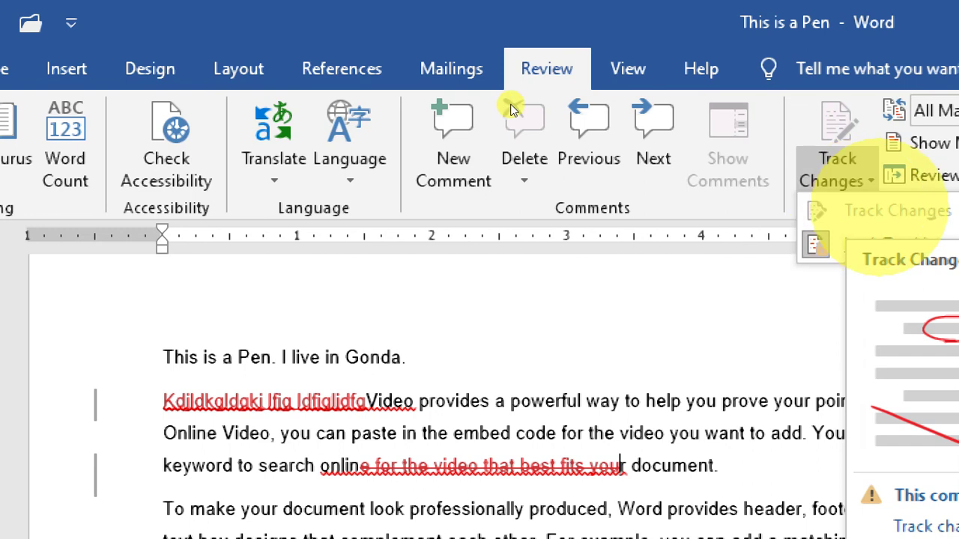
{"action": "left_click", "coordinate": [815, 243]}
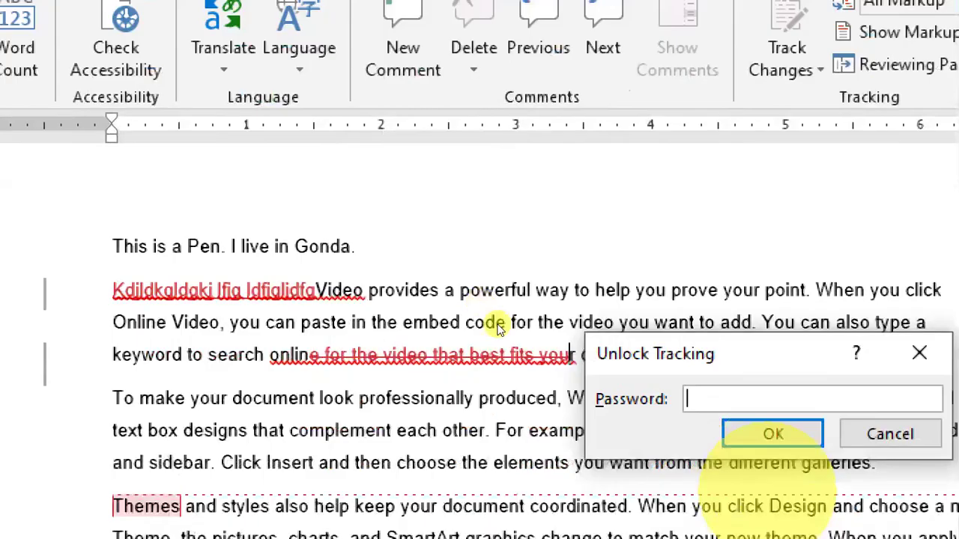
{"action": "type", "text": "123"}
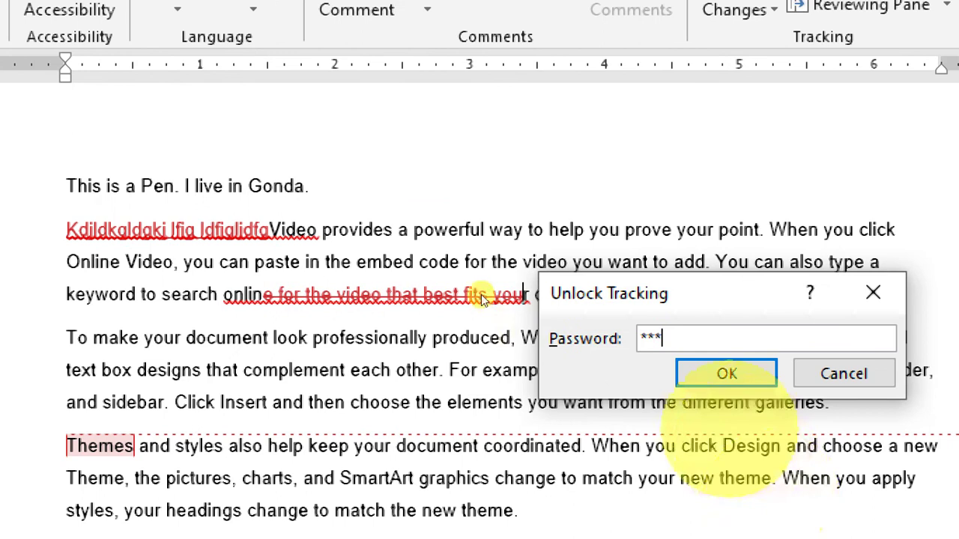
{"action": "left_click", "coordinate": [726, 373]}
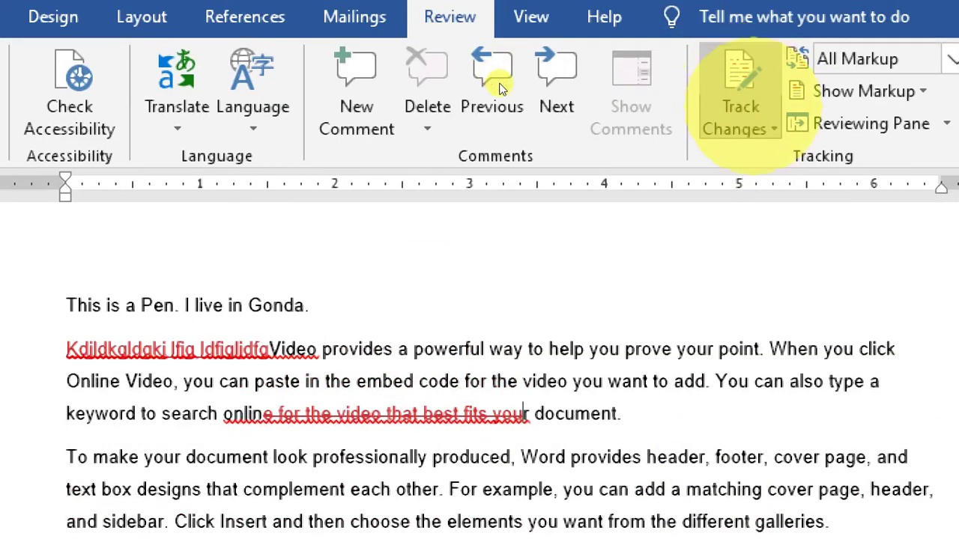
Show the Reviewing Pane listing all four revisions.
{"action": "left_click", "coordinate": [749, 126]}
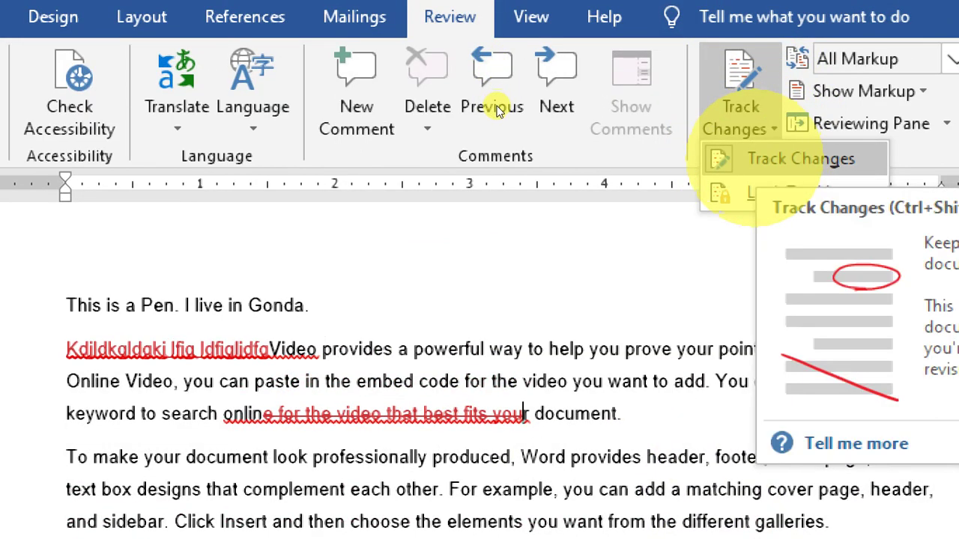
{"action": "left_click", "coordinate": [314, 171]}
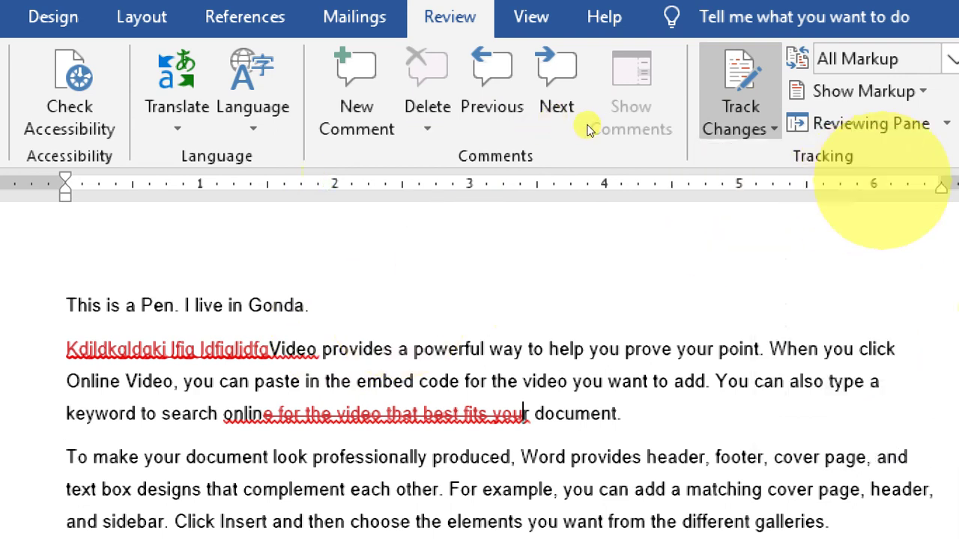
{"action": "left_click", "coordinate": [600, 109]}
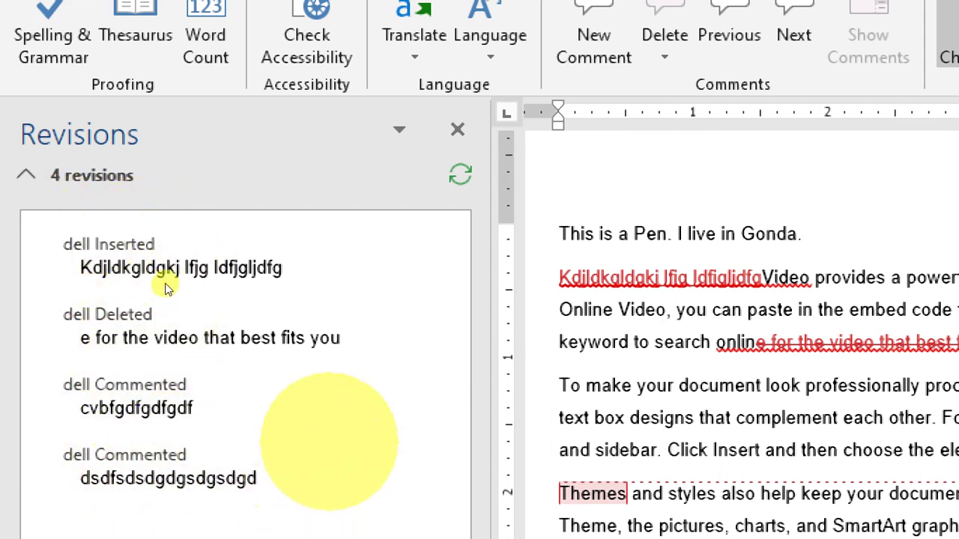
Close the Revisions pane, check the markup display options, and reject all tracked changes.
{"action": "left_click", "coordinate": [457, 129]}
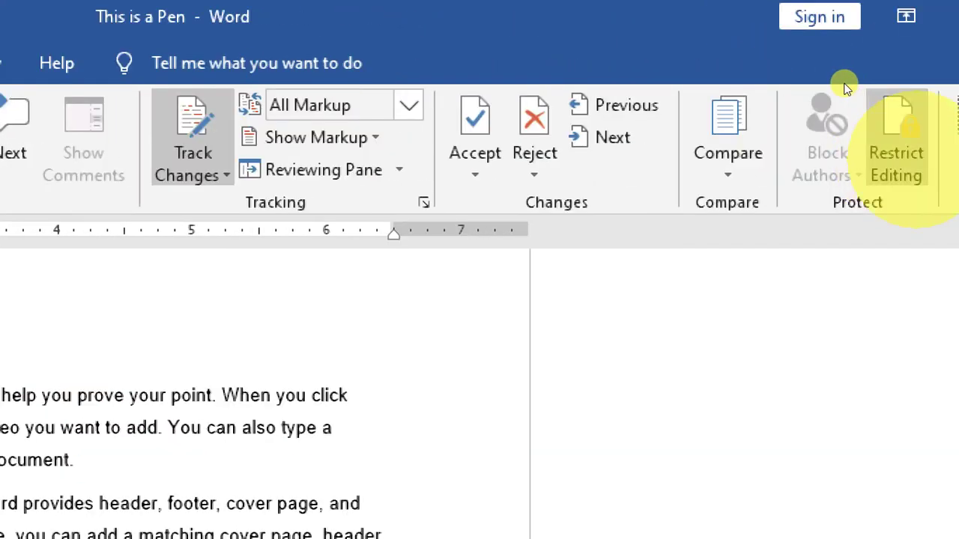
{"action": "left_click", "coordinate": [322, 137]}
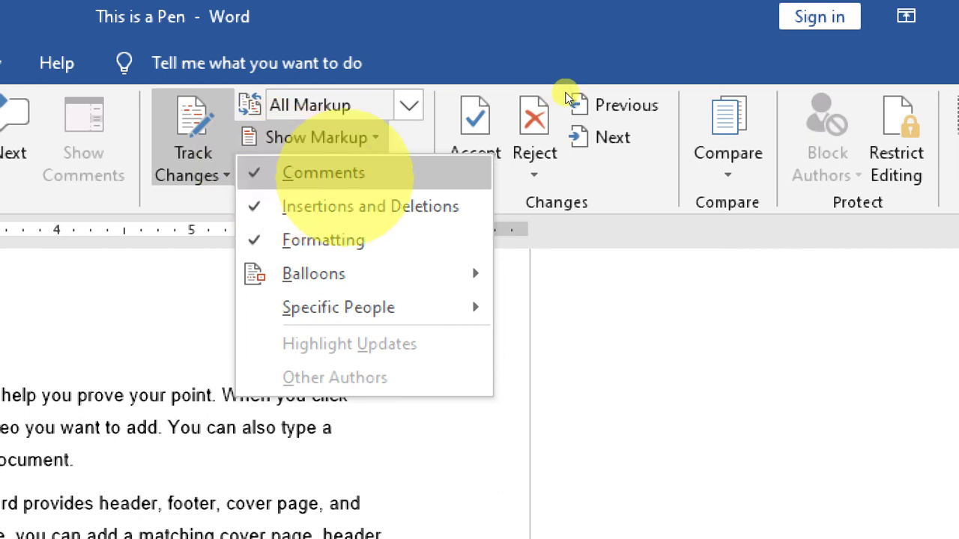
{"action": "left_click", "coordinate": [686, 94]}
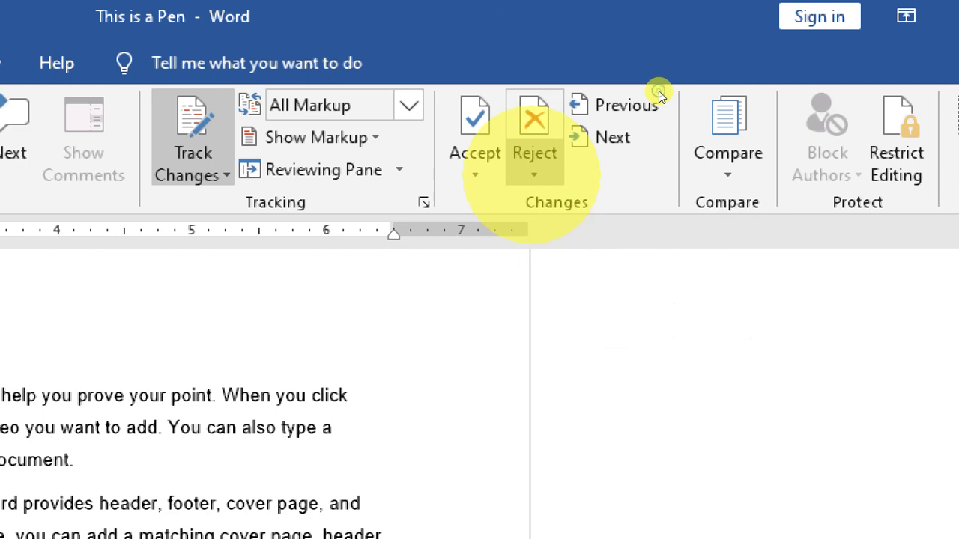
{"action": "left_click", "coordinate": [534, 171]}
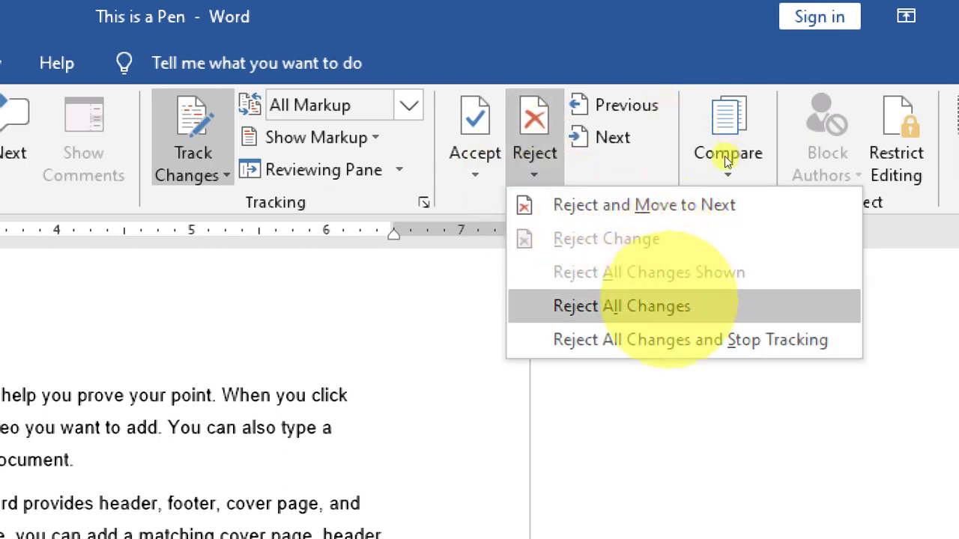
{"action": "left_click", "coordinate": [659, 306]}
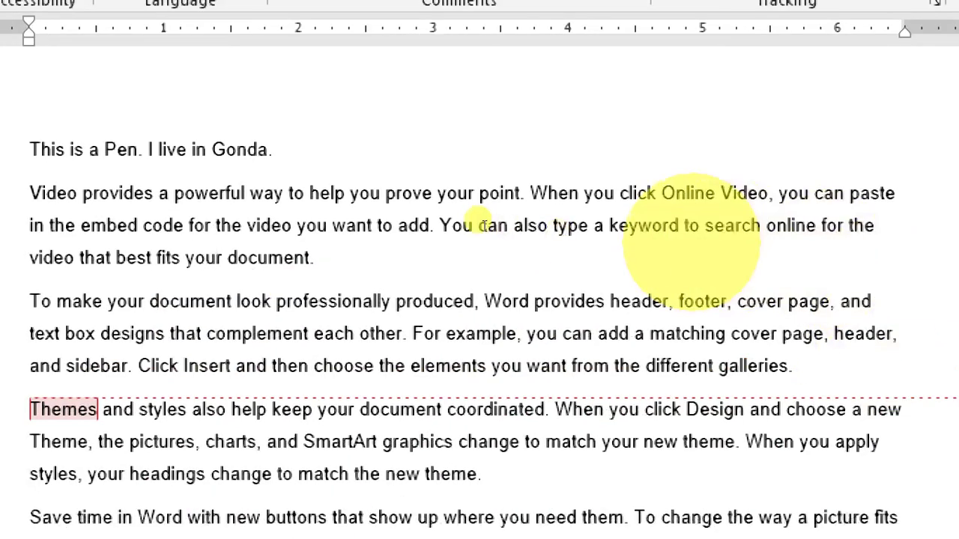
{"action": "scroll", "coordinate": [231, 190], "scroll_direction": "up", "scroll_amount": 1}
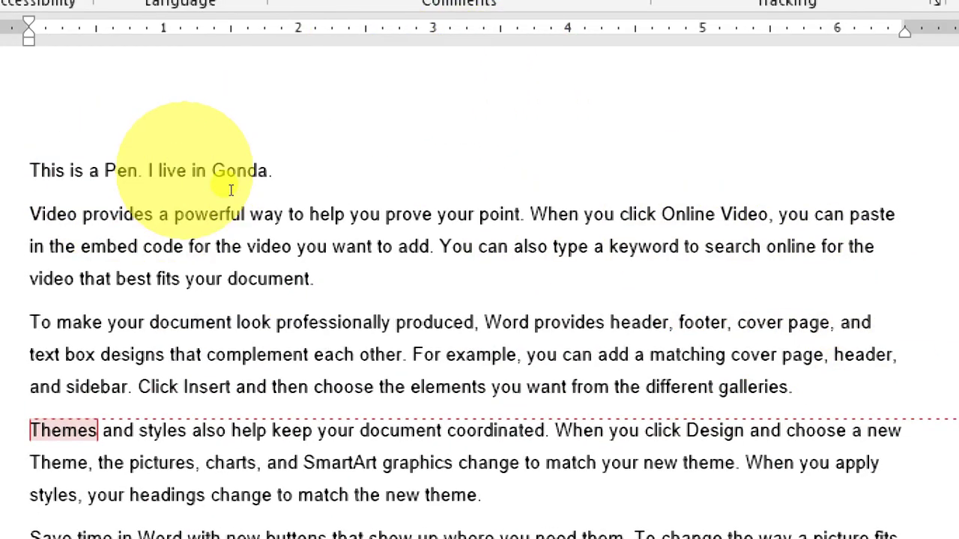
{"action": "scroll", "coordinate": [230, 191], "scroll_direction": "up", "scroll_amount": 2}
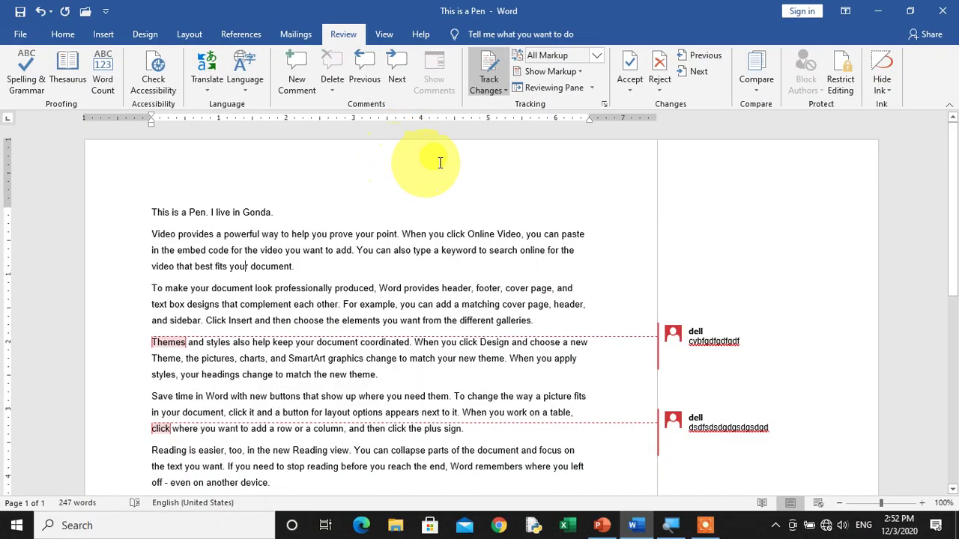
{"action": "left_click", "coordinate": [487, 75]}
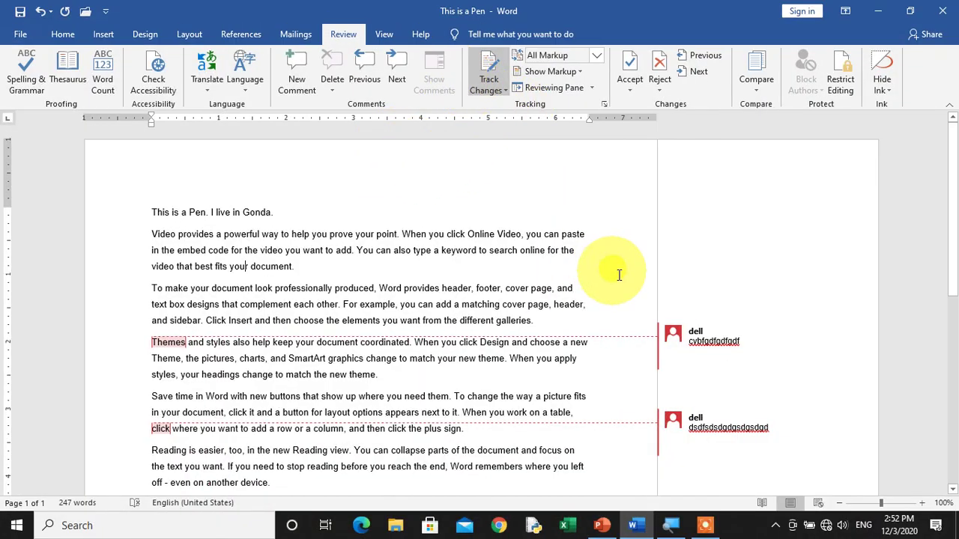
{"action": "left_click", "coordinate": [686, 333]}
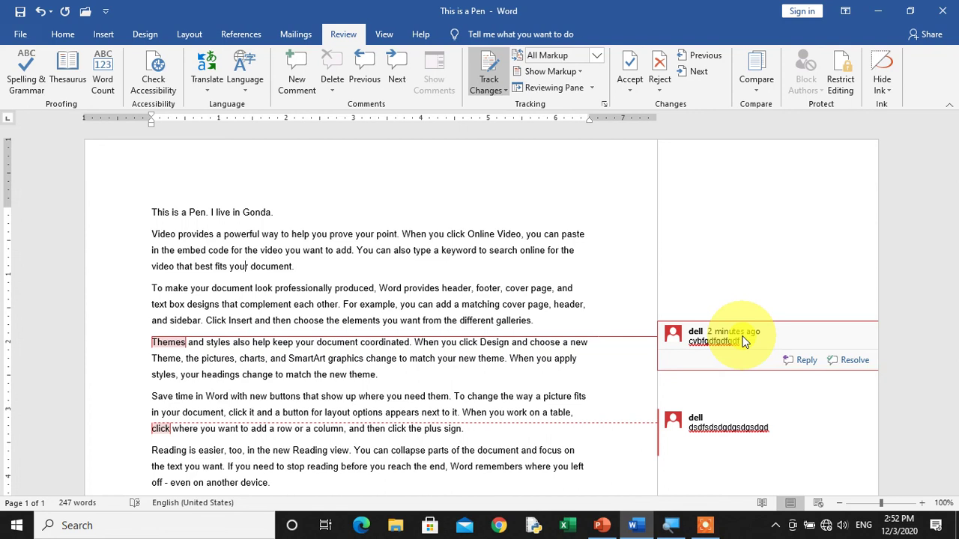
Close the 'This is a Pen' document and choose Don't Save to discard the latest changes.
{"action": "left_click", "coordinate": [503, 87]}
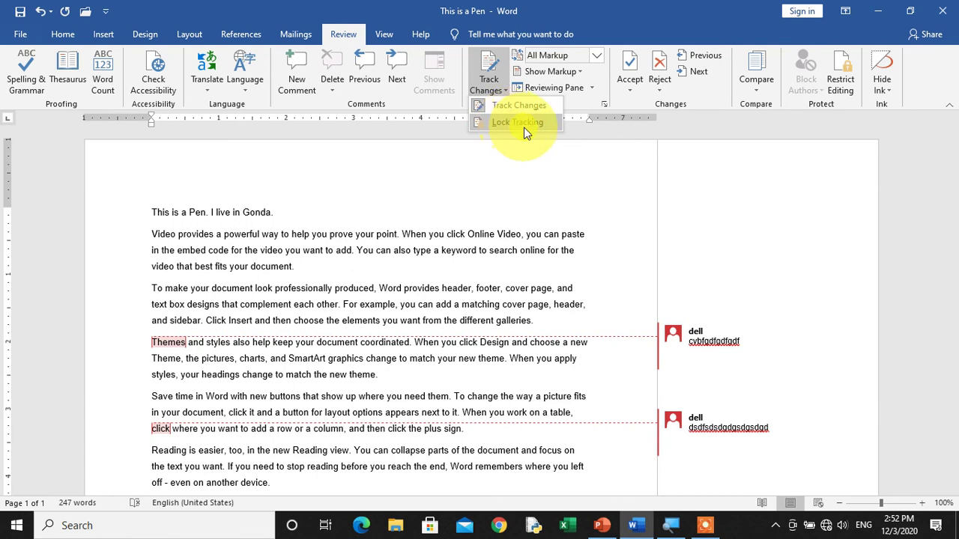
{"action": "left_click", "coordinate": [524, 177]}
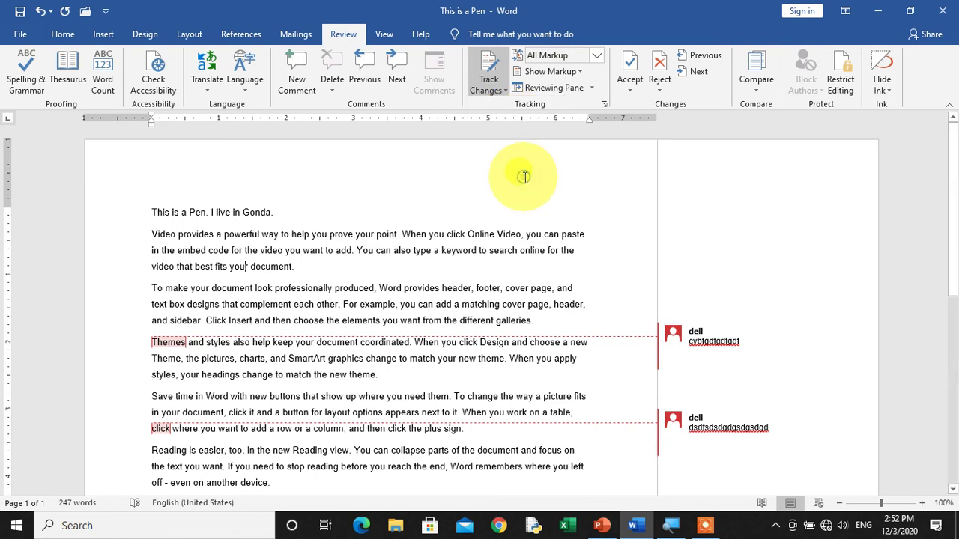
{"action": "left_click", "coordinate": [943, 10]}
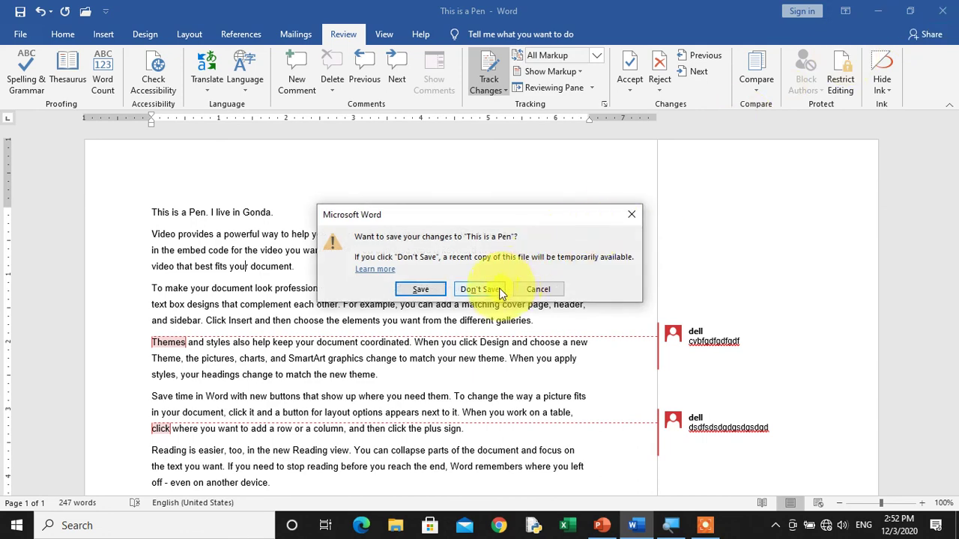
{"action": "left_click", "coordinate": [461, 289]}
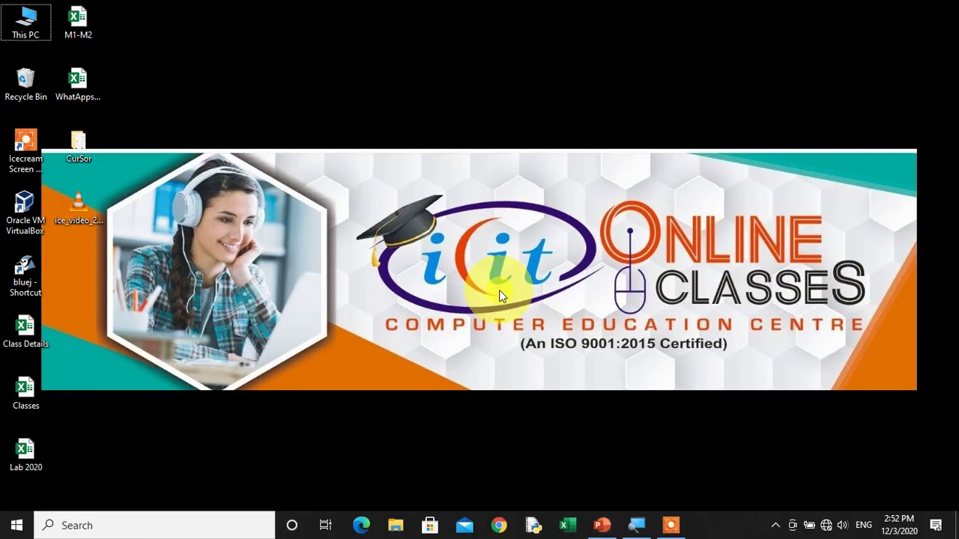